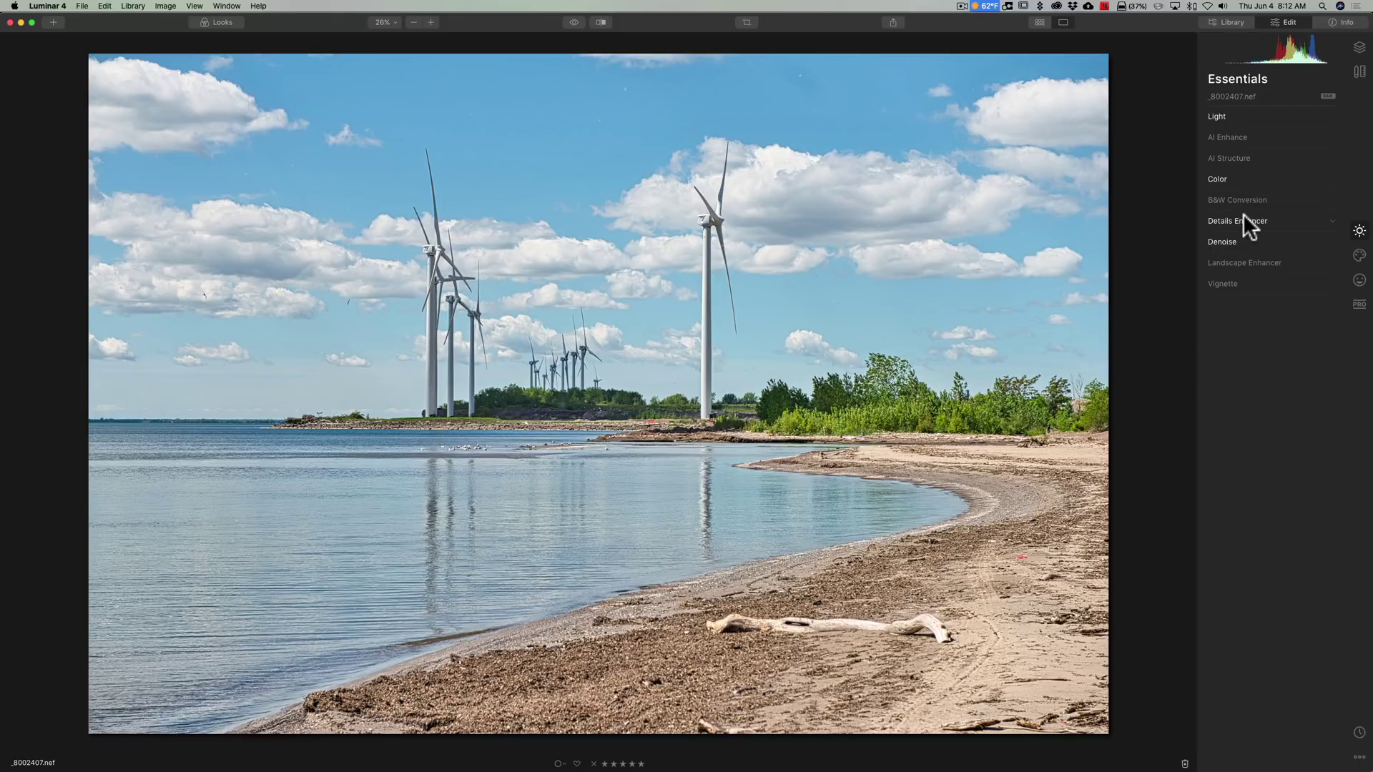
Check the sky at 100% zoom, then bring up the Canvas Erase tool at size 20.
{"action": "left_click", "coordinate": [343, 302]}
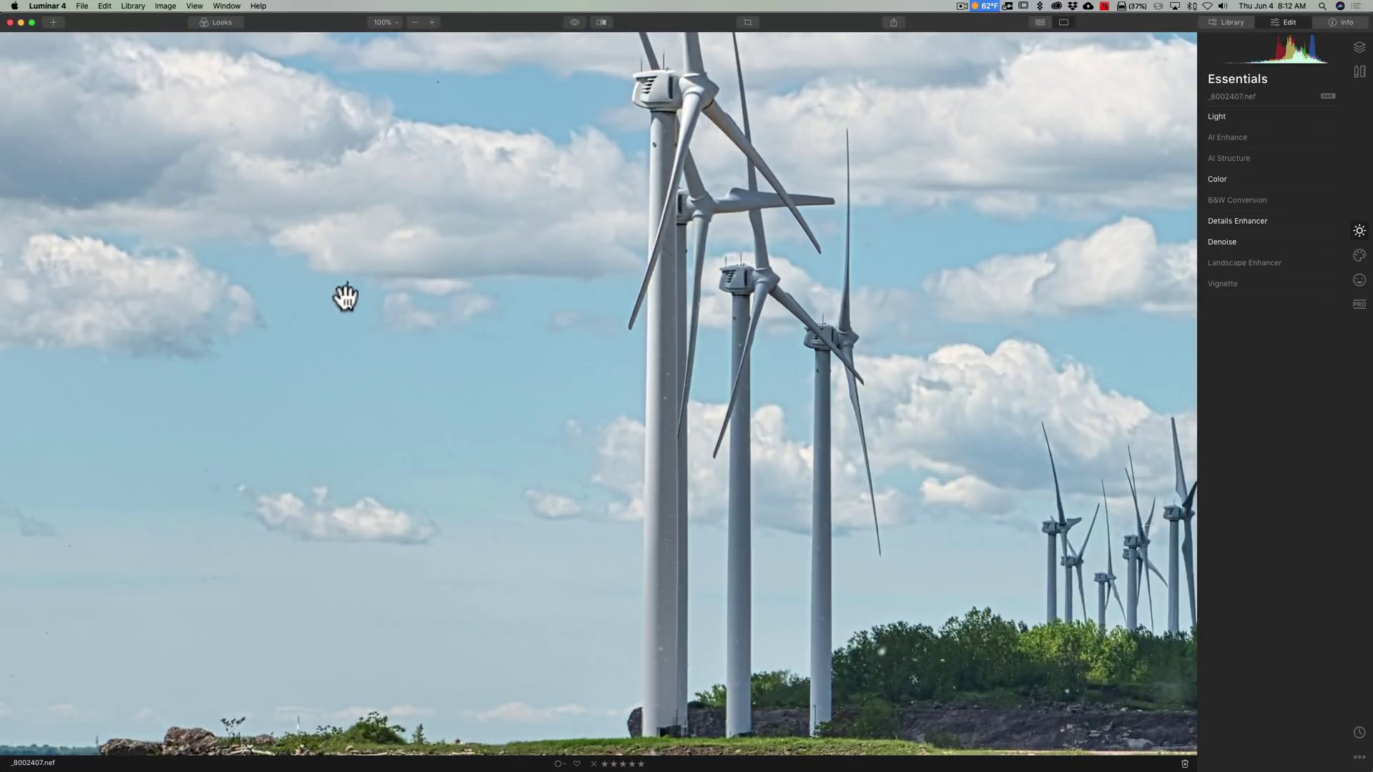
{"action": "left_click", "coordinate": [345, 297]}
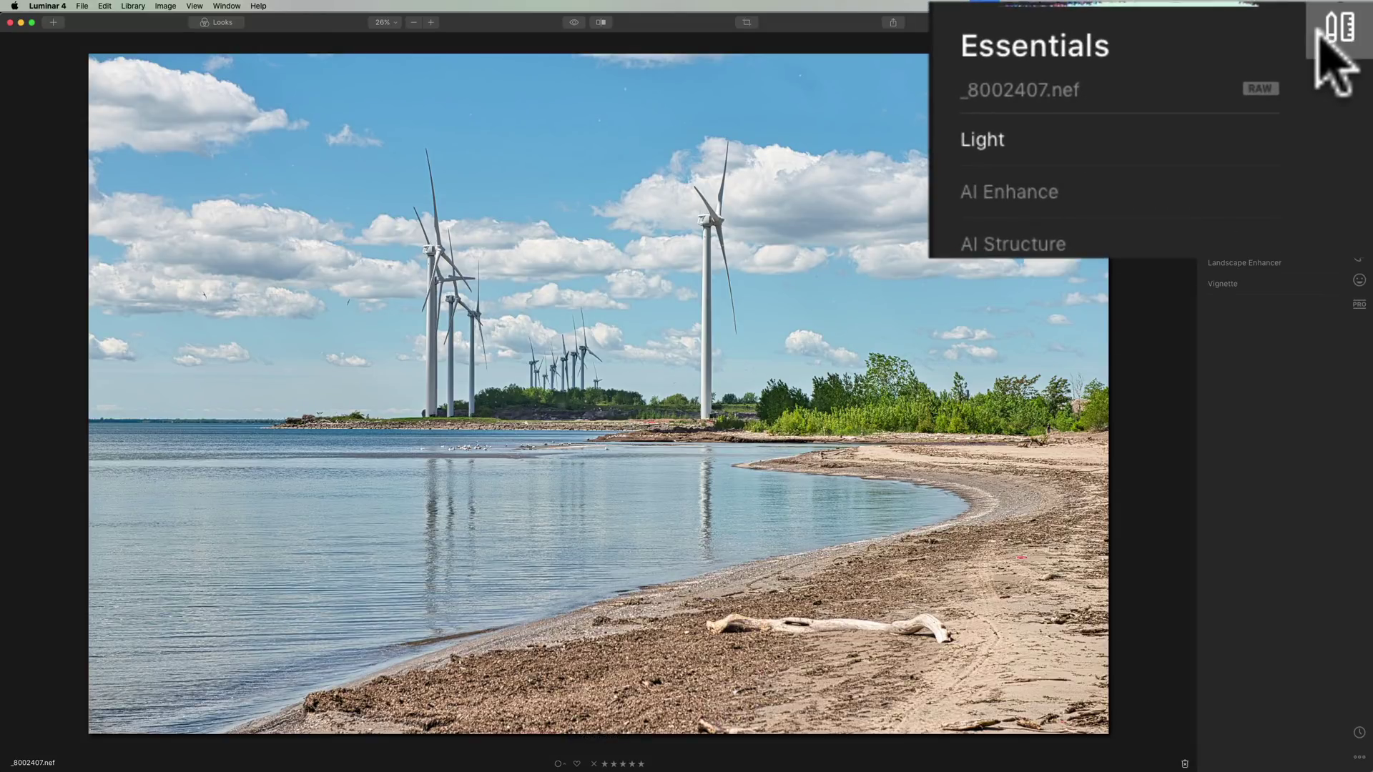
{"action": "left_click", "coordinate": [1320, 33]}
{"action": "left_click", "coordinate": [1125, 180]}
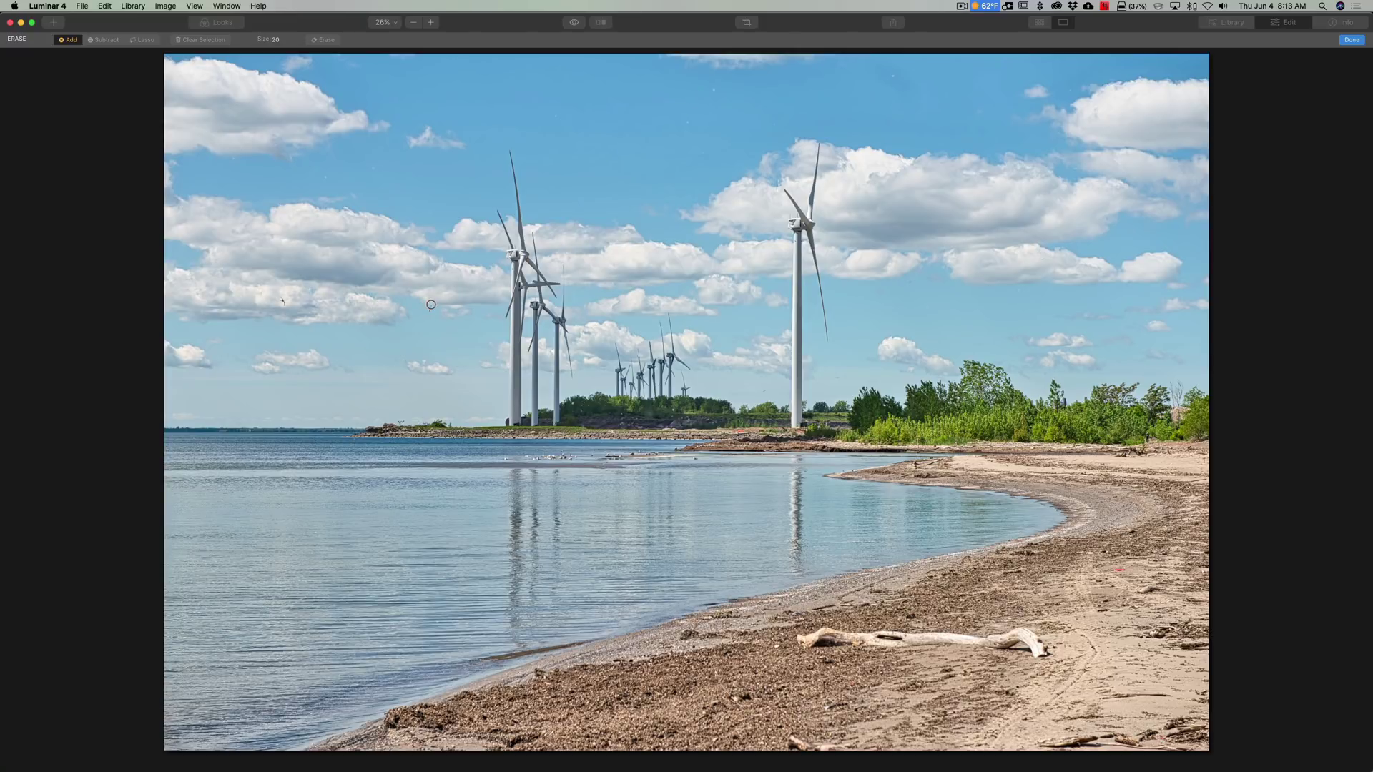
Erase the seagull left of the wind turbines and apply the removal.
{"action": "left_click_drag", "start_coordinate": [427, 306], "coordinate": [431, 307]}
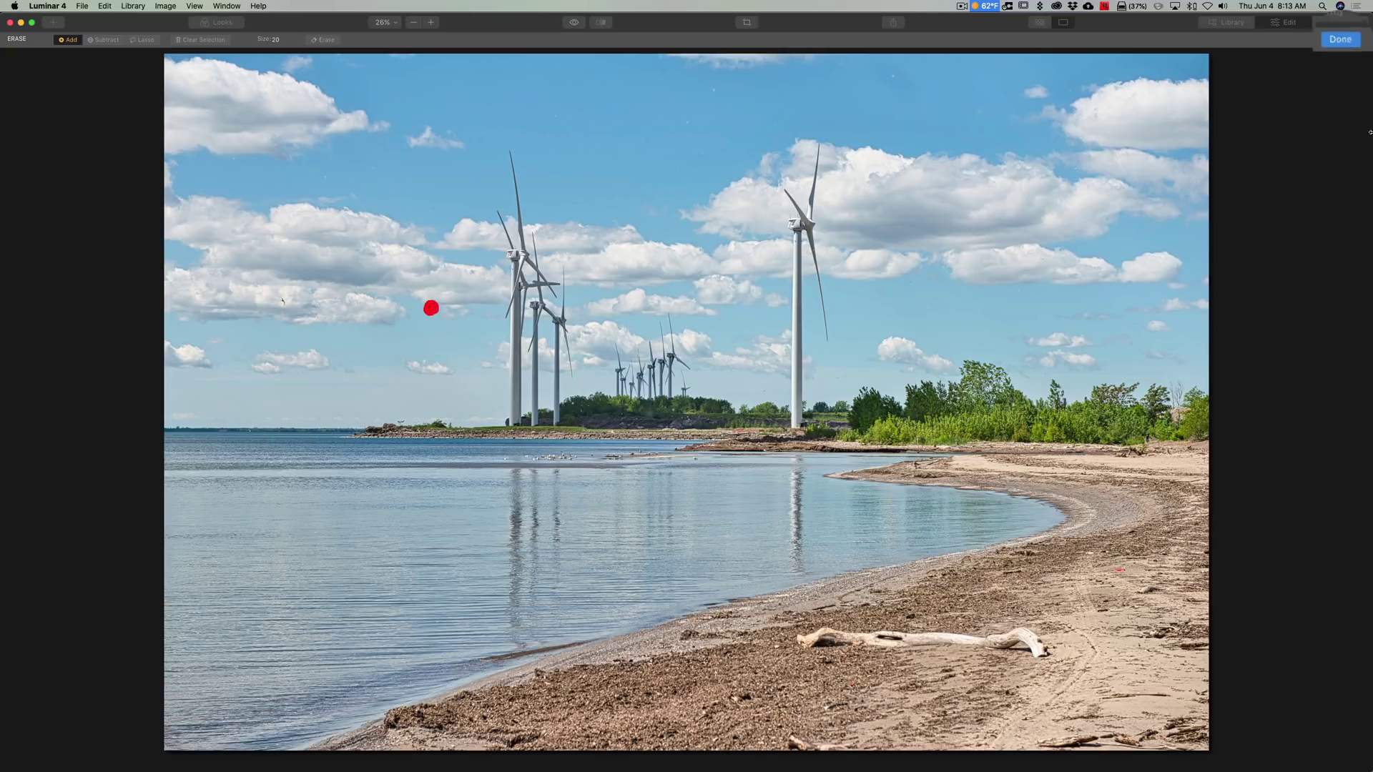
{"action": "left_click", "coordinate": [1349, 40]}
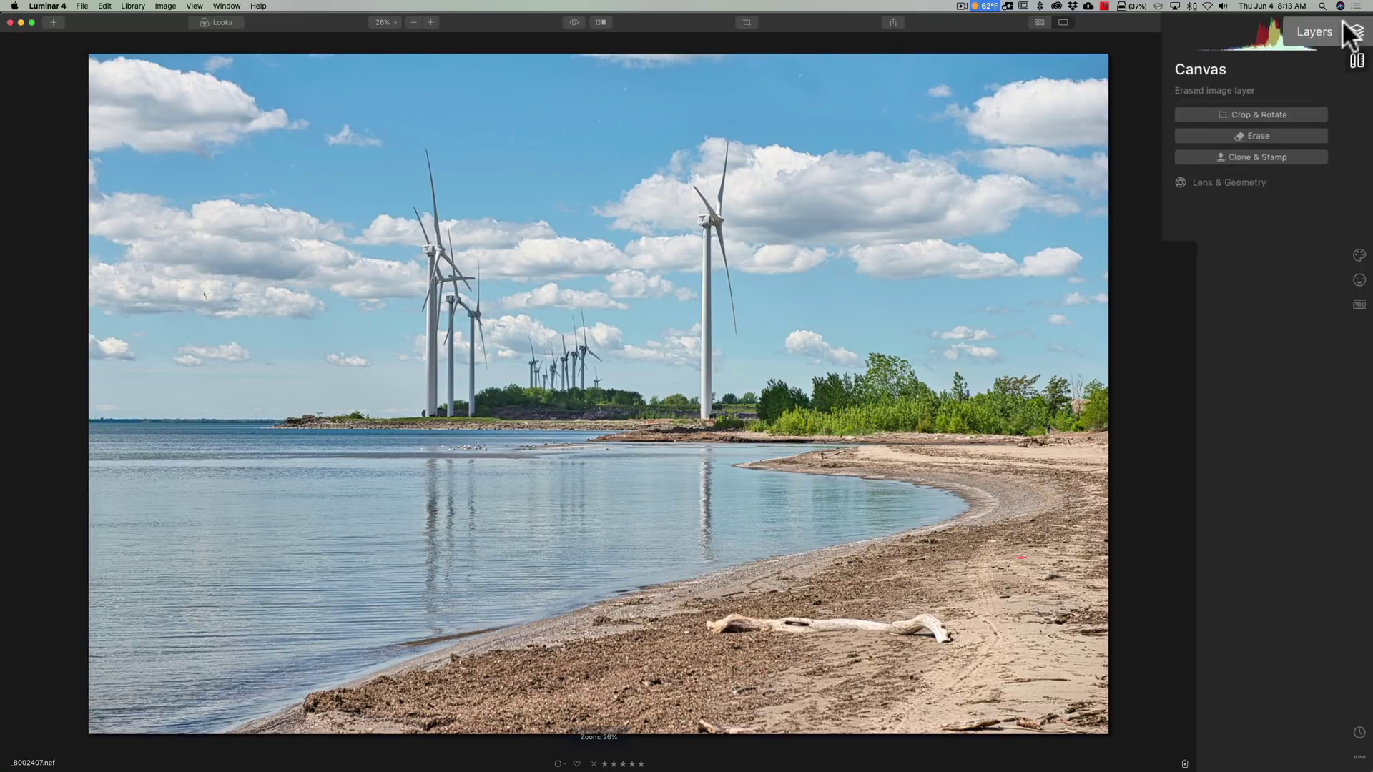
Make the original _8002407.nef layer active and show its Essentials adjustments.
{"action": "left_click", "coordinate": [1355, 46]}
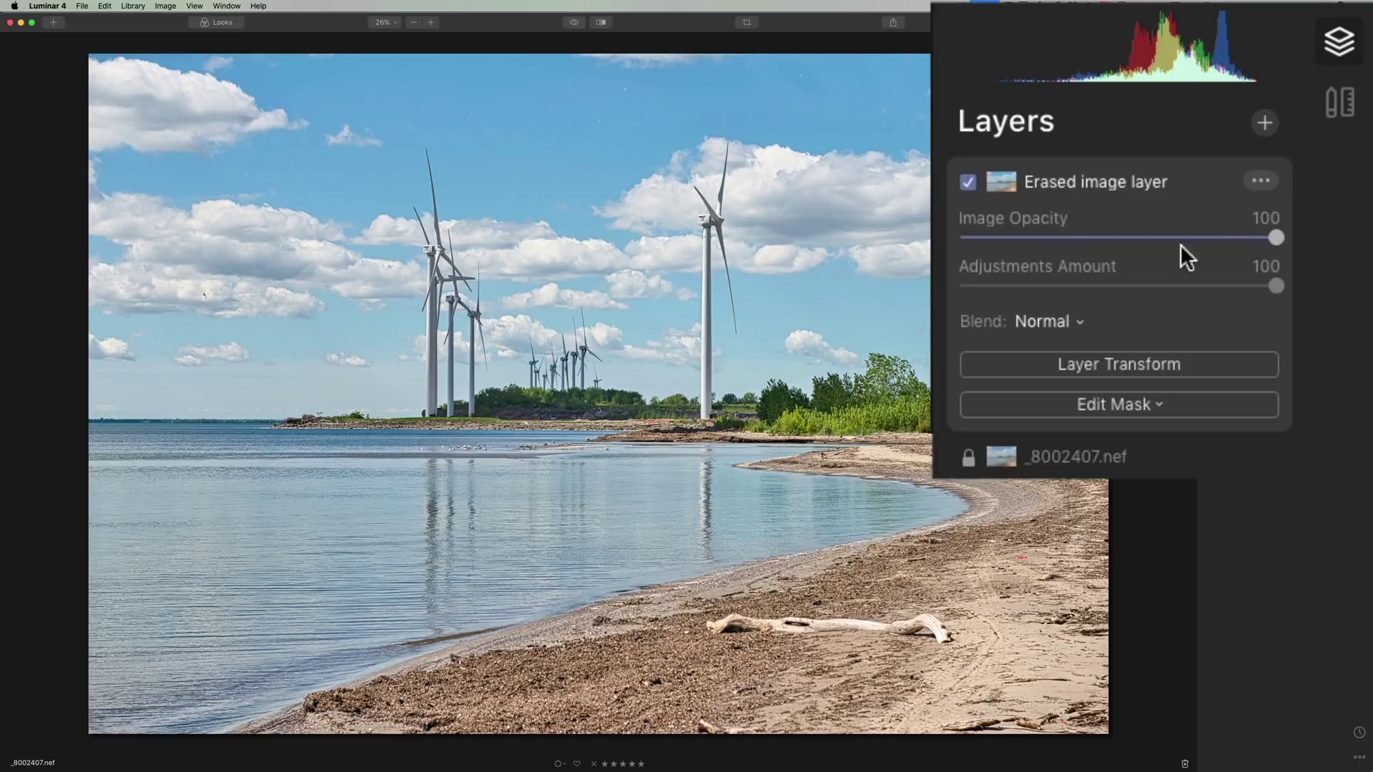
{"action": "left_click", "coordinate": [1149, 456]}
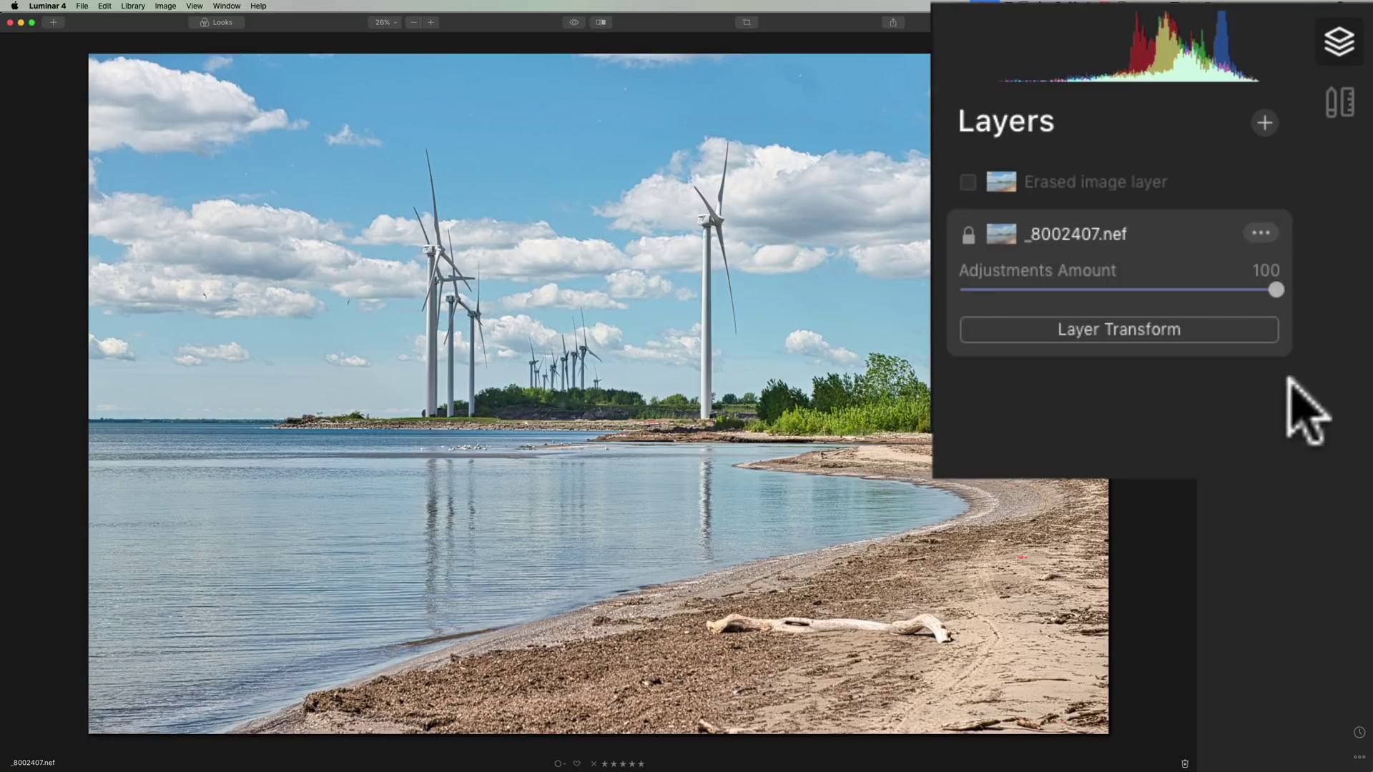
{"action": "left_click", "coordinate": [1173, 236]}
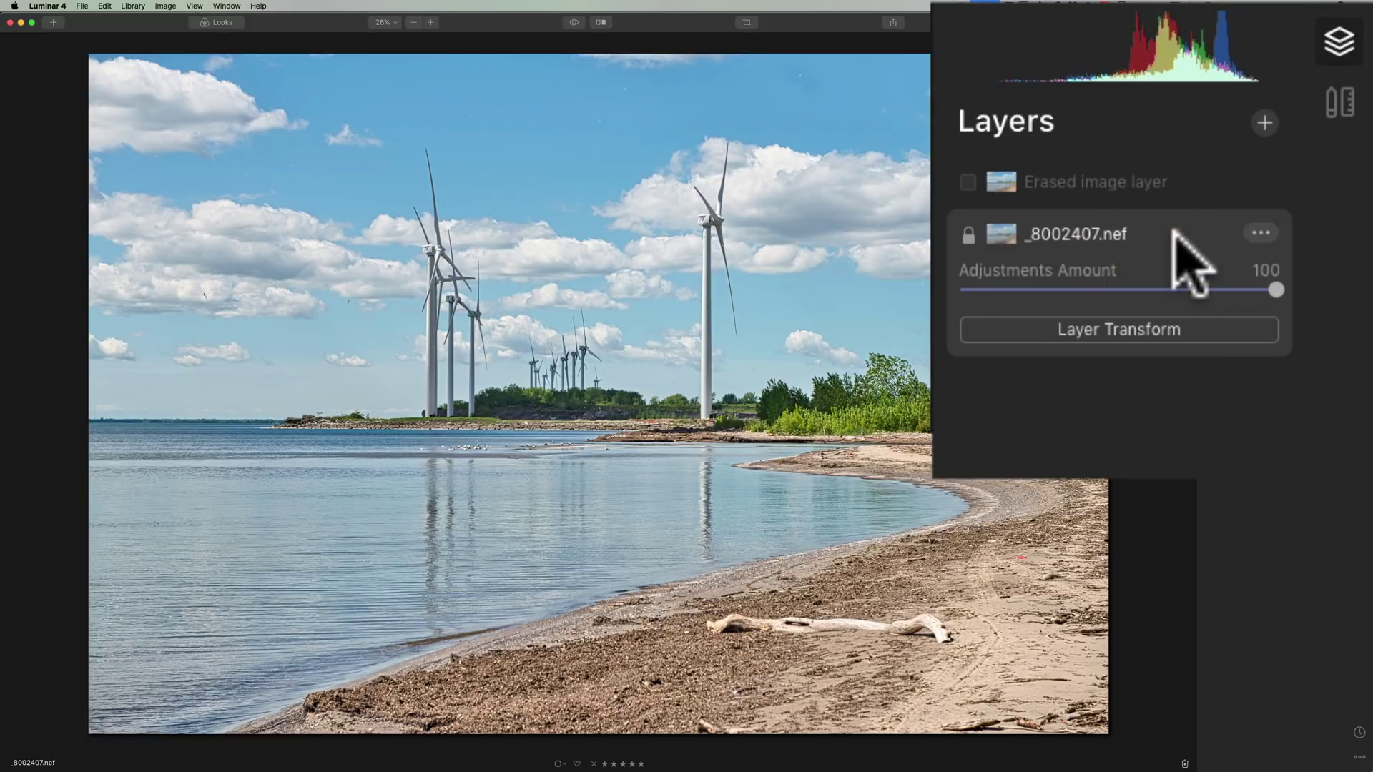
{"action": "left_click", "coordinate": [1359, 231]}
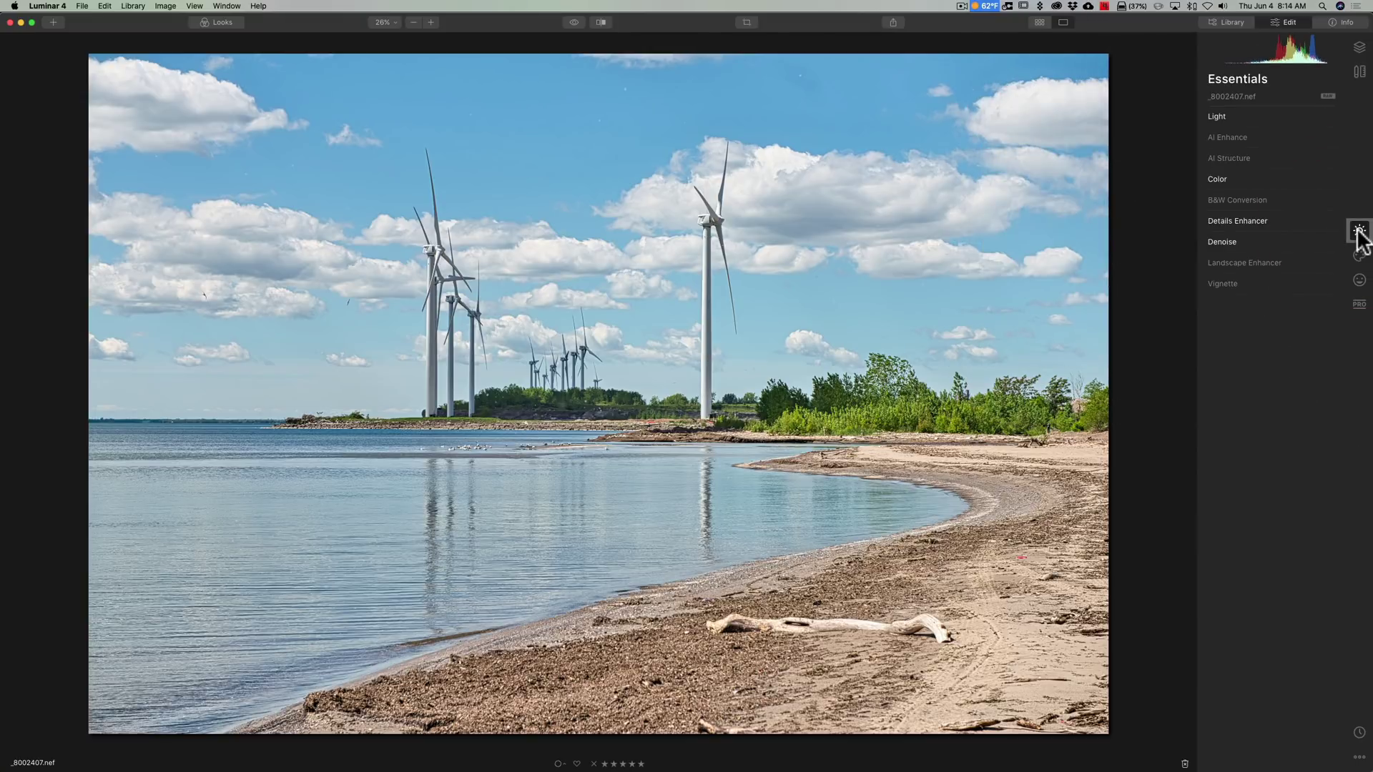
Reset Details Enhancer's Large, Medium and Small Details to 0.
{"action": "left_click", "coordinate": [1240, 219]}
{"action": "double_click", "coordinate": [1014, 277]}
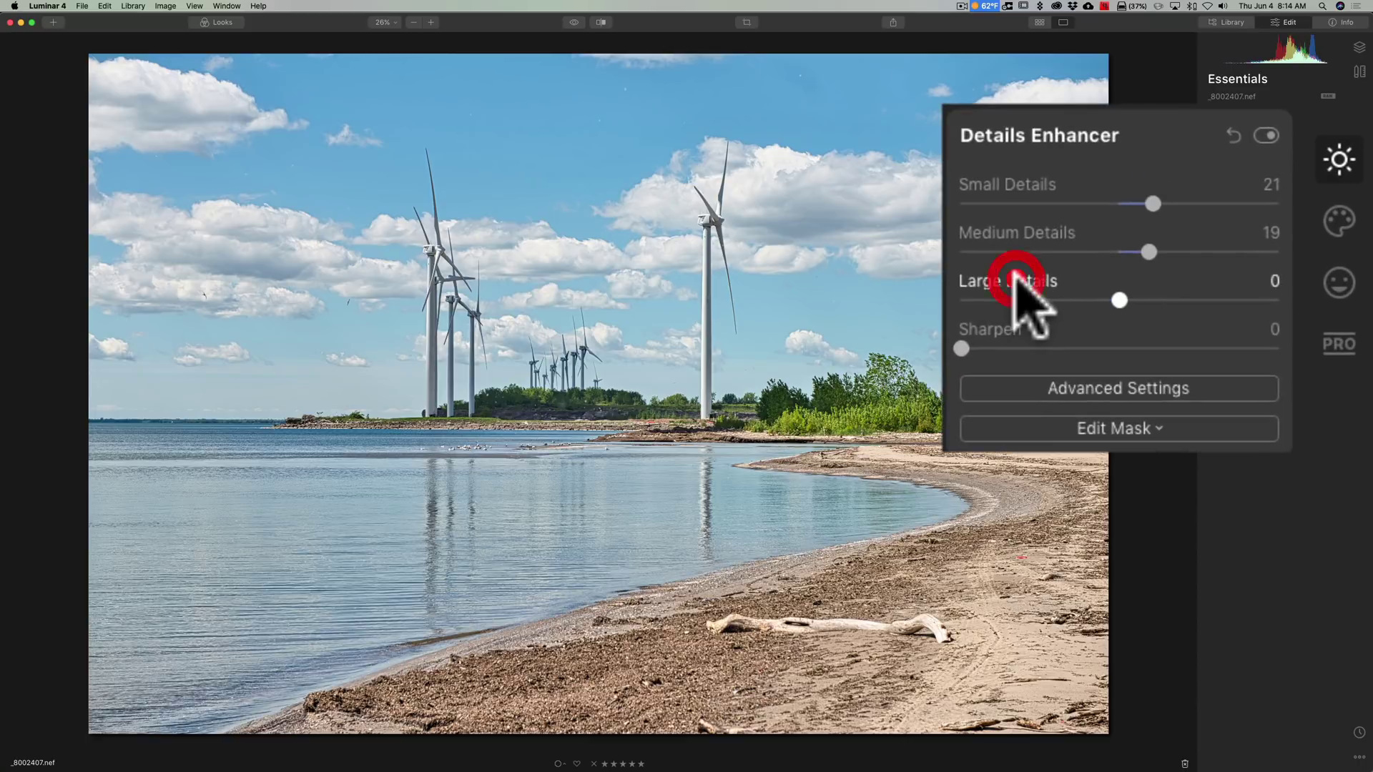
{"action": "double_click", "coordinate": [1010, 235]}
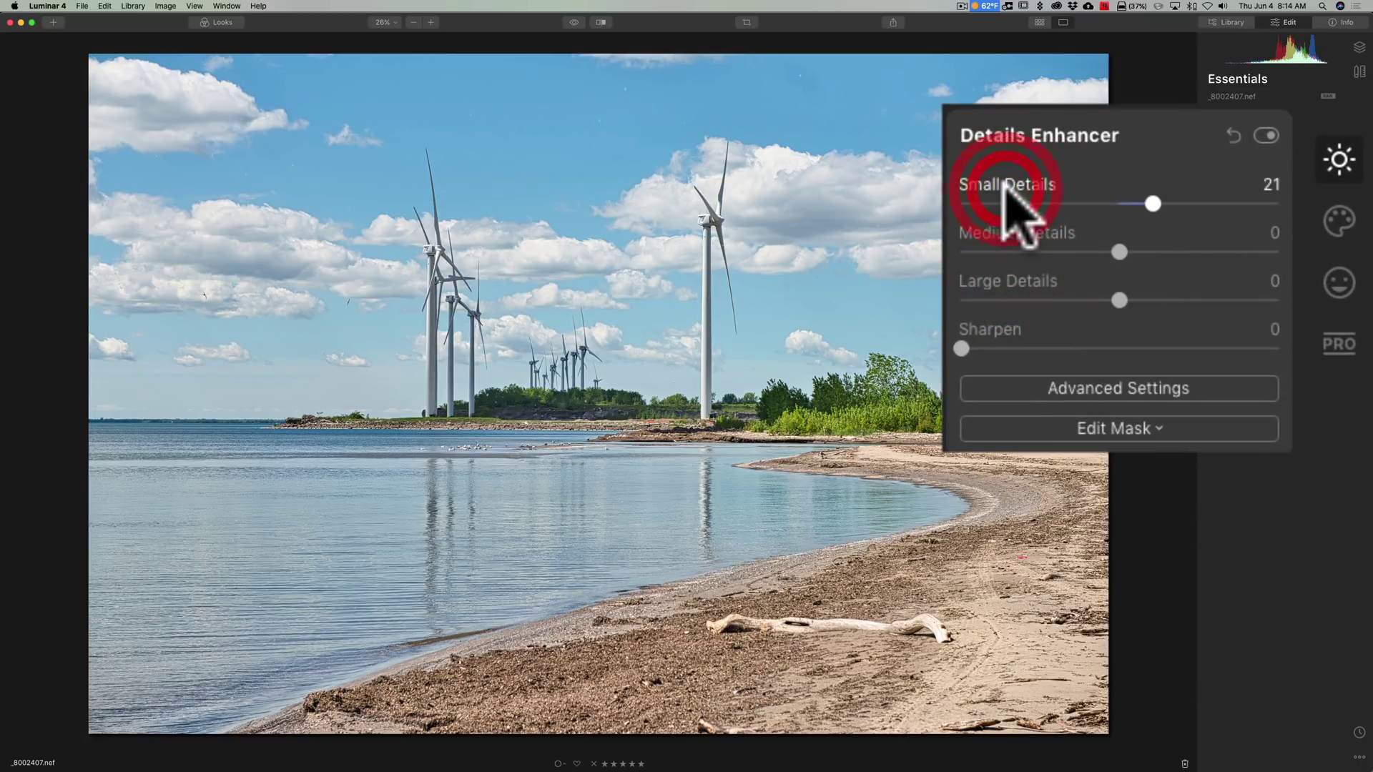
{"action": "double_click", "coordinate": [1047, 186]}
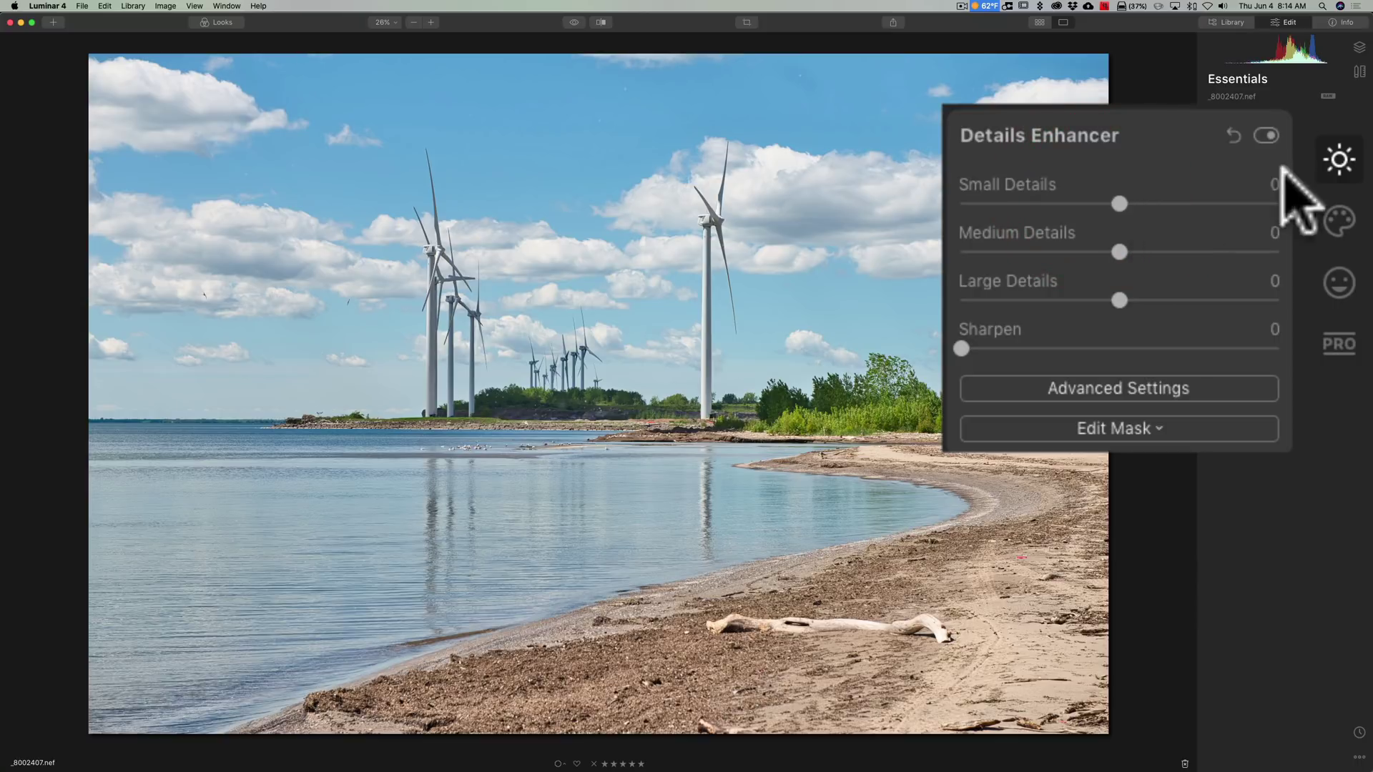
{"action": "left_click", "coordinate": [1252, 220]}
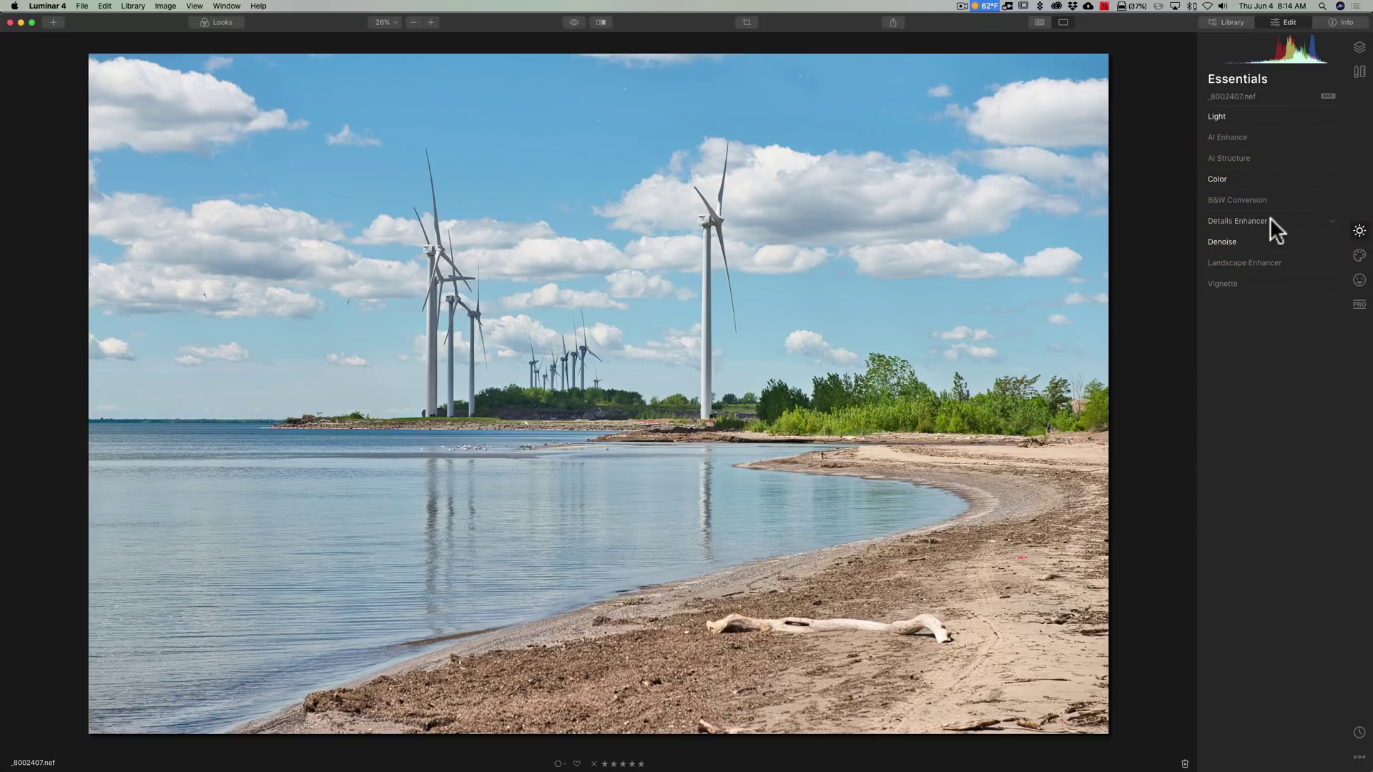
Raise AI Enhance's AI Accent to 96 for a punchier photo.
{"action": "left_click", "coordinate": [1276, 135]}
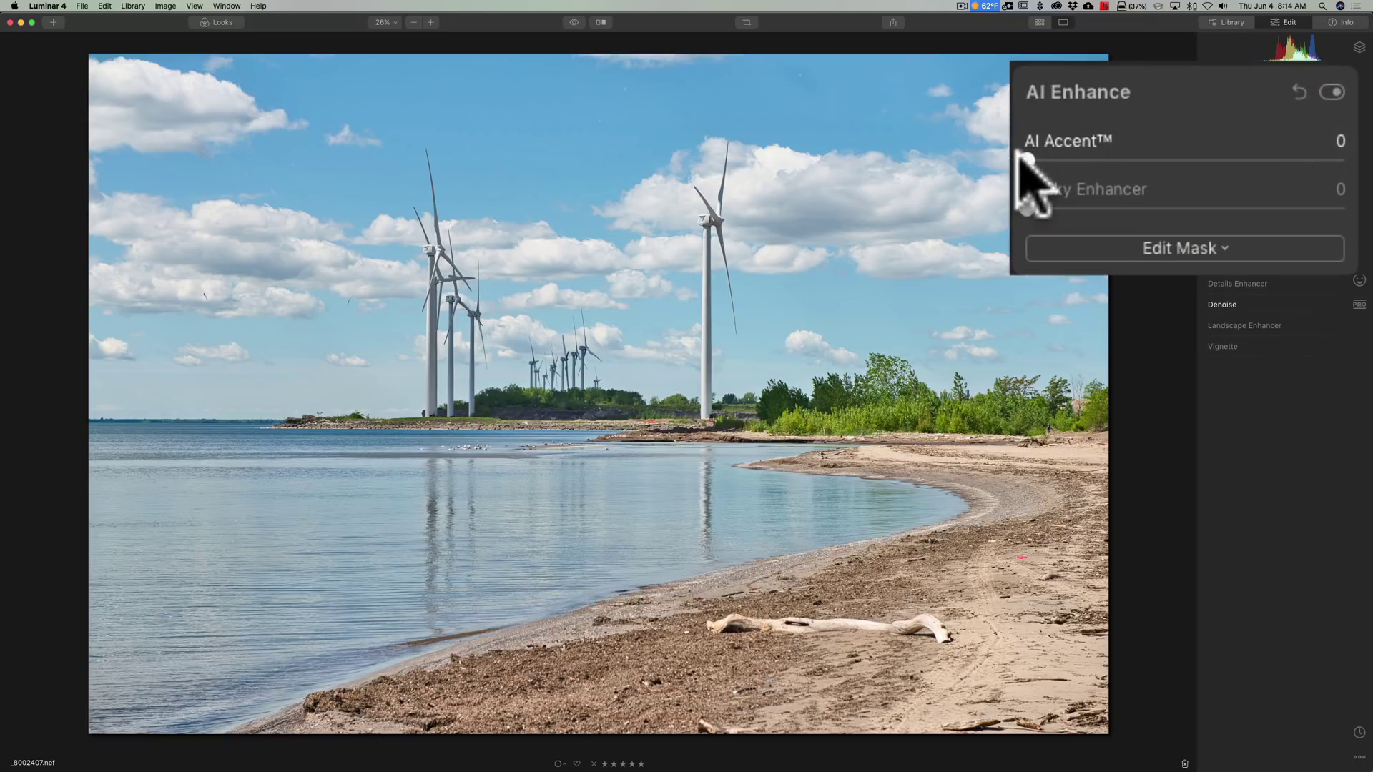
{"action": "left_click_drag", "start_coordinate": [1209, 165], "coordinate": [1280, 159]}
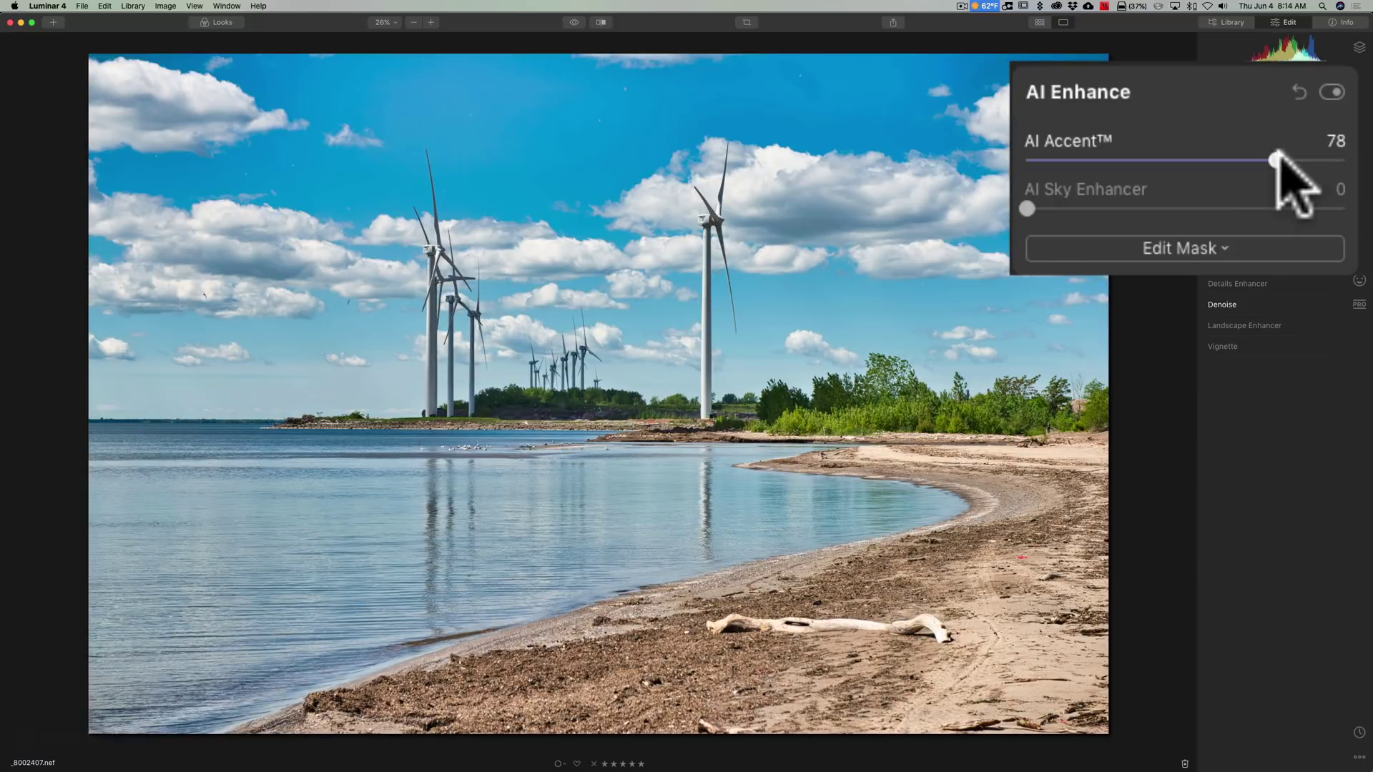
{"action": "left_click_drag", "start_coordinate": [1280, 158], "coordinate": [1330, 161]}
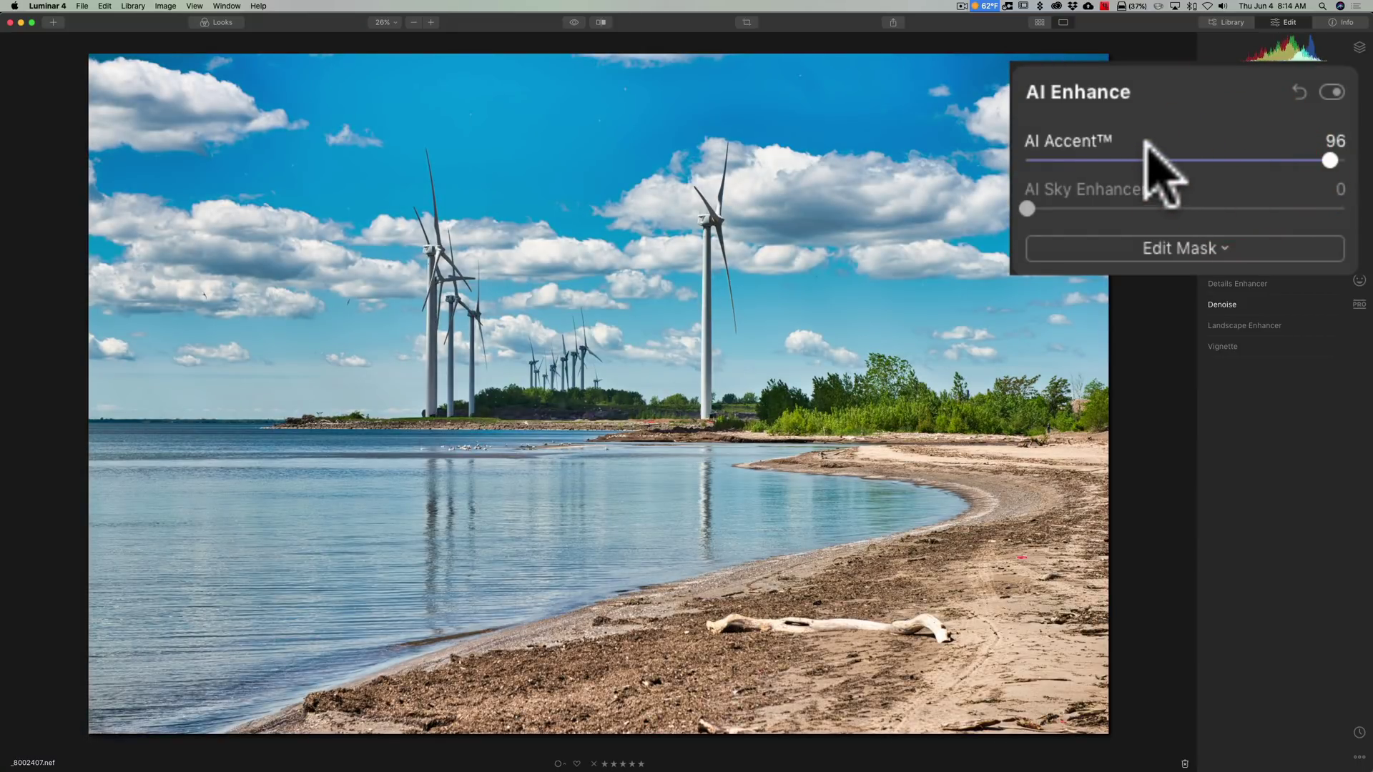
{"action": "left_click", "coordinate": [1166, 97]}
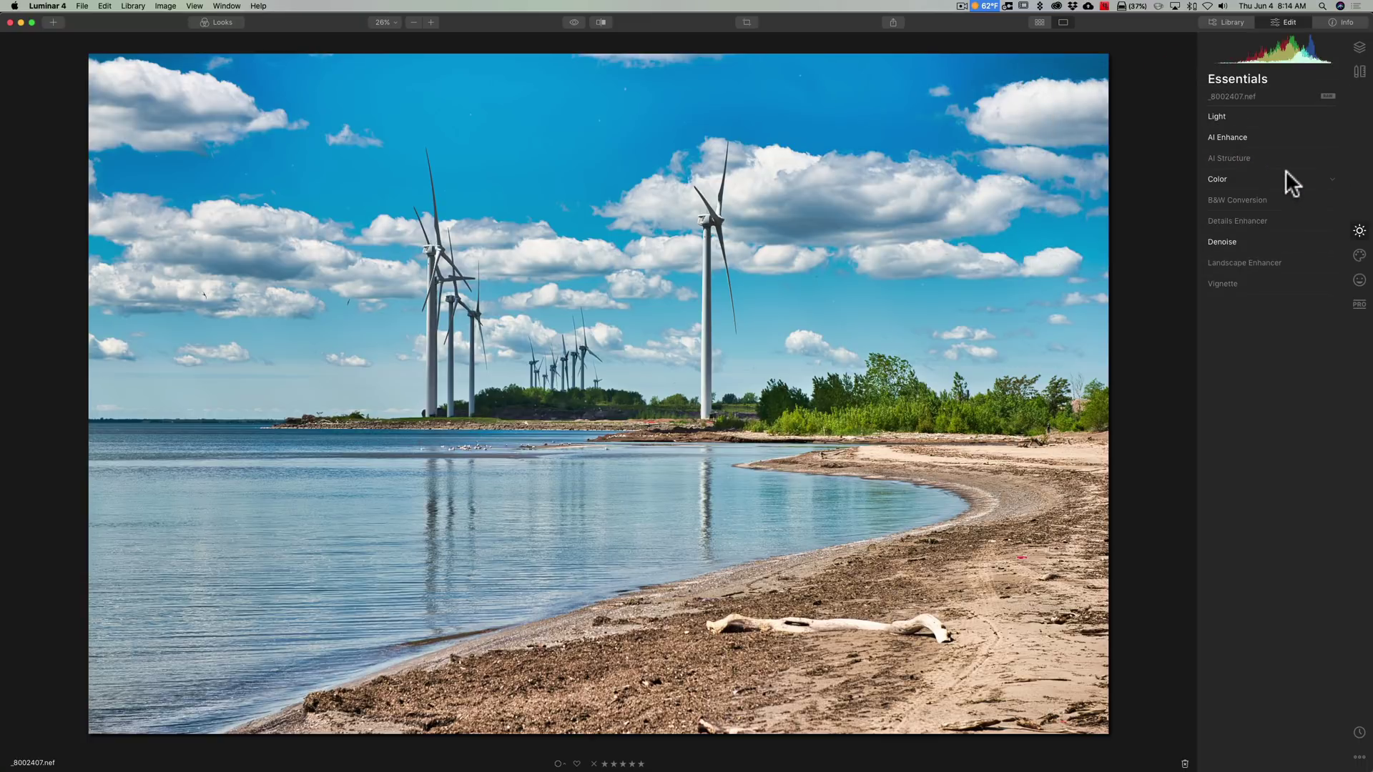
Select and re-enable the Erased image layer in the layer stack.
{"action": "left_click", "coordinate": [1360, 48]}
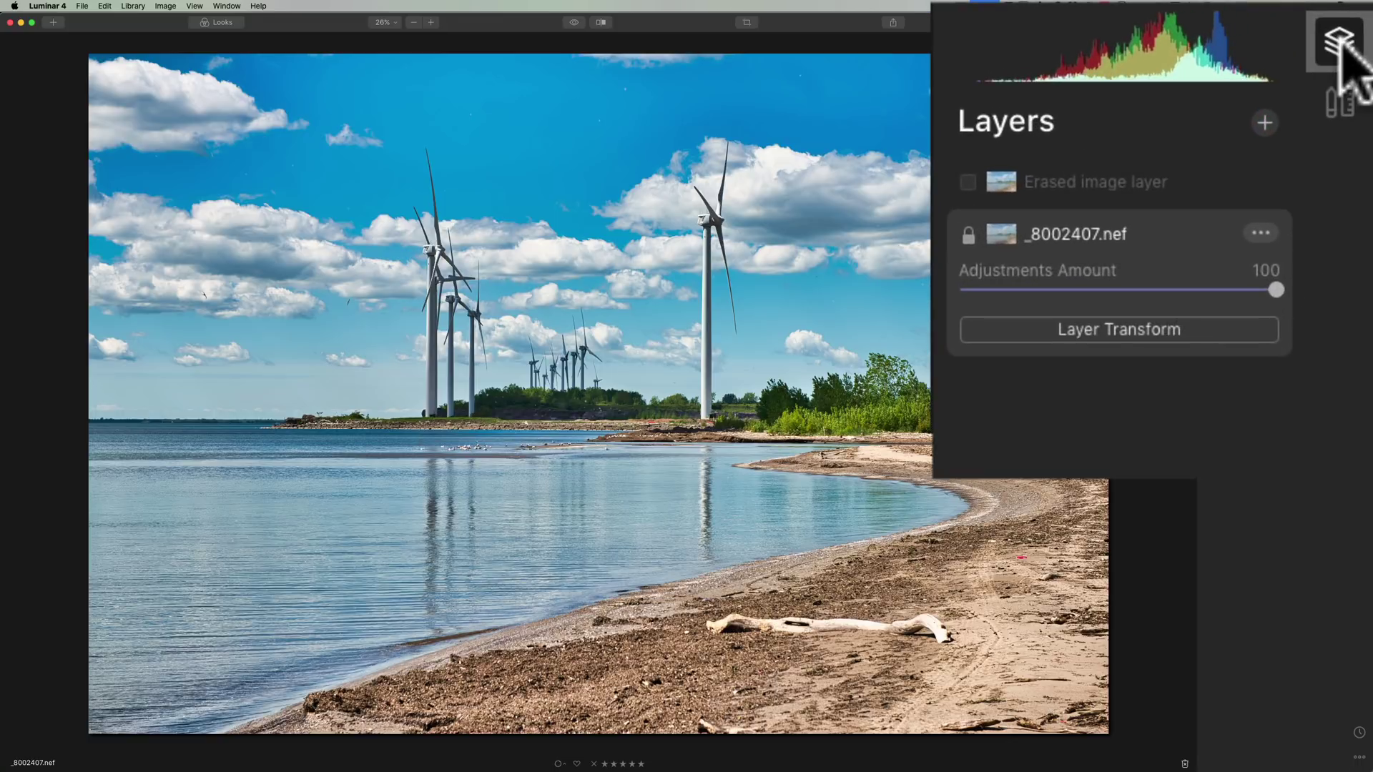
{"action": "left_click", "coordinate": [1080, 183]}
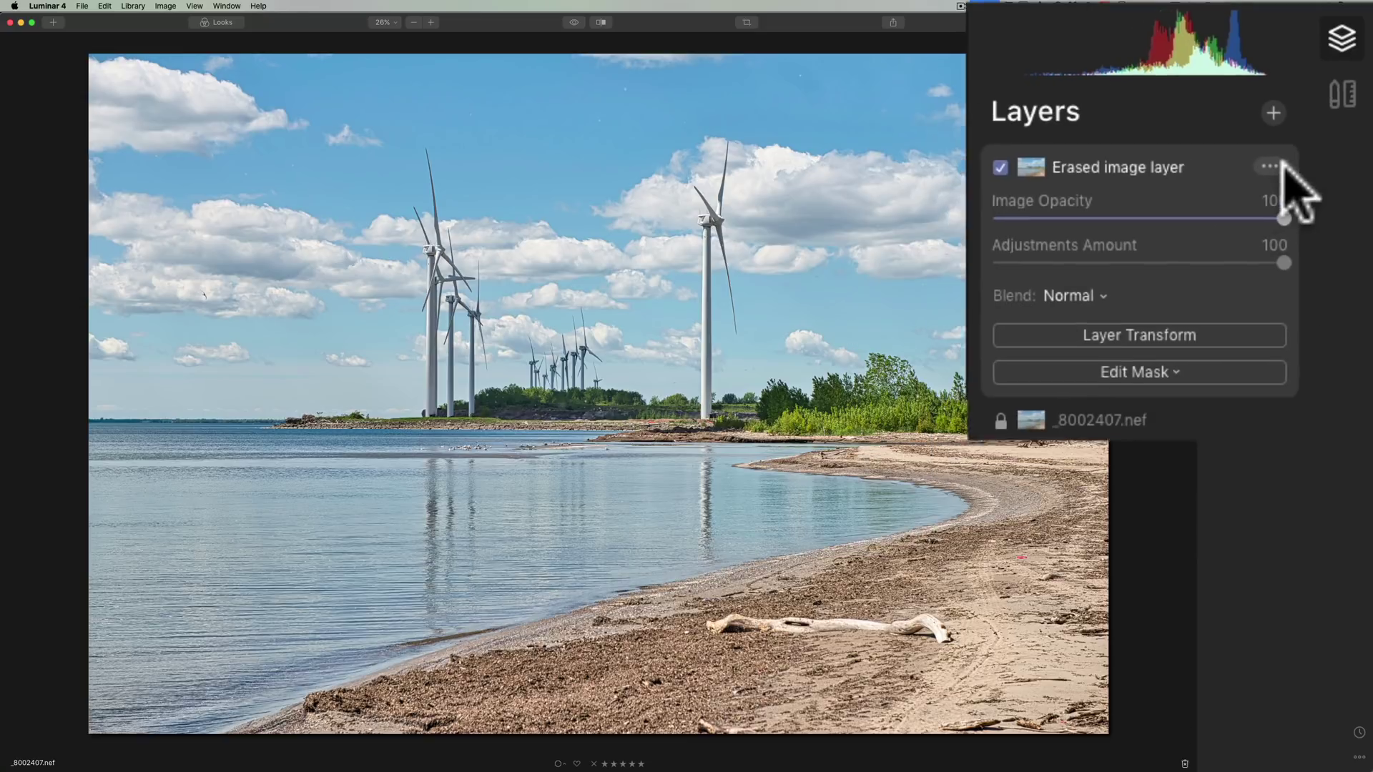
Delete the Erased image layer and revert the photo to its Original history state.
{"action": "left_click", "coordinate": [1327, 103]}
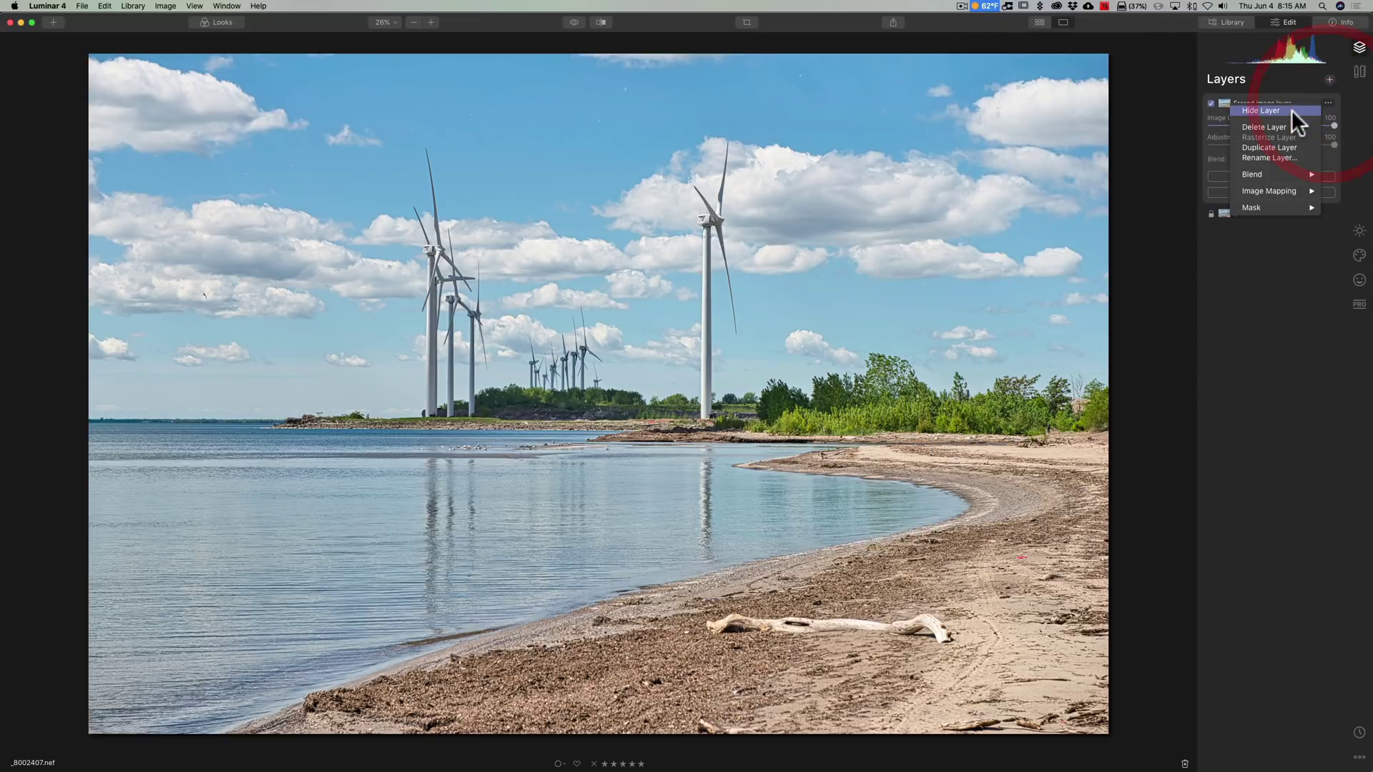
{"action": "left_click", "coordinate": [1280, 124]}
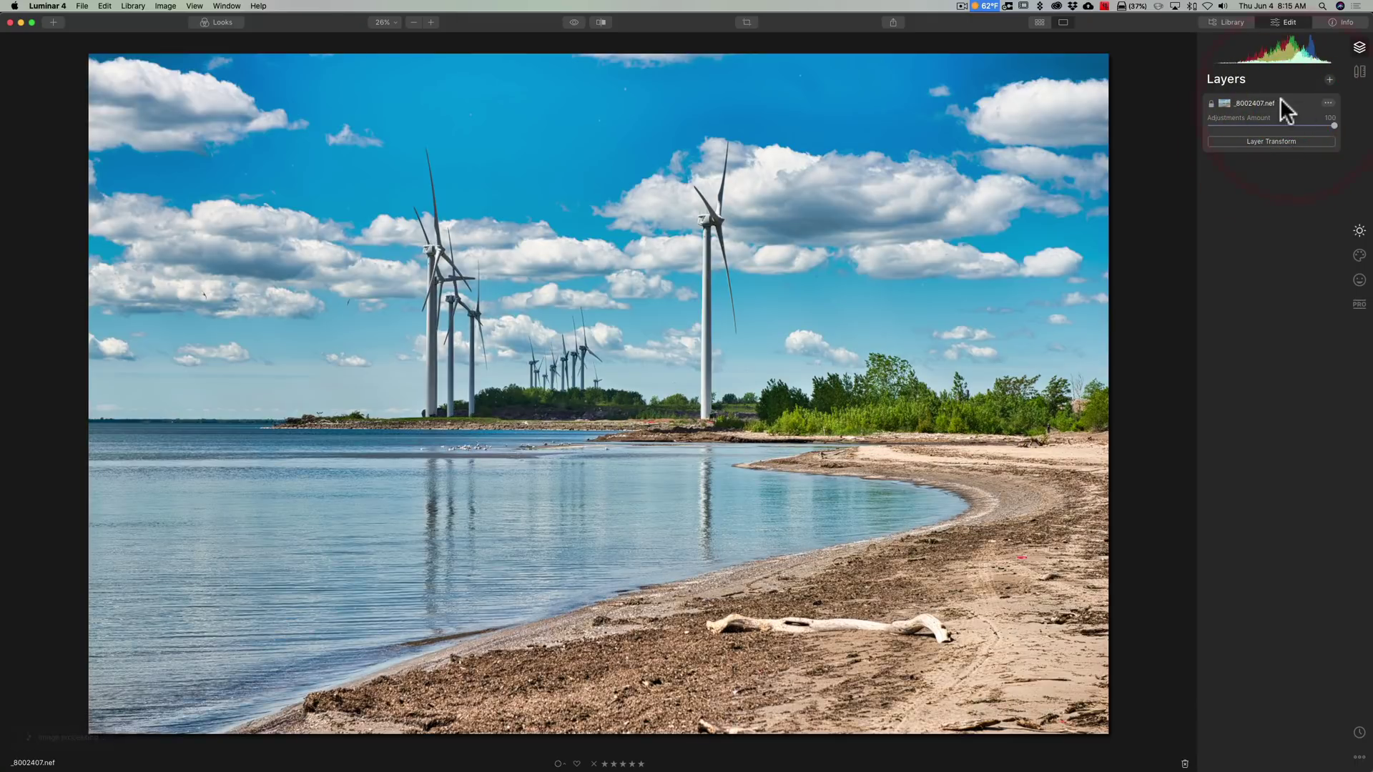
{"action": "left_click", "coordinate": [1359, 734]}
{"action": "scroll", "coordinate": [1279, 620], "scroll_direction": "down", "scroll_amount": 5}
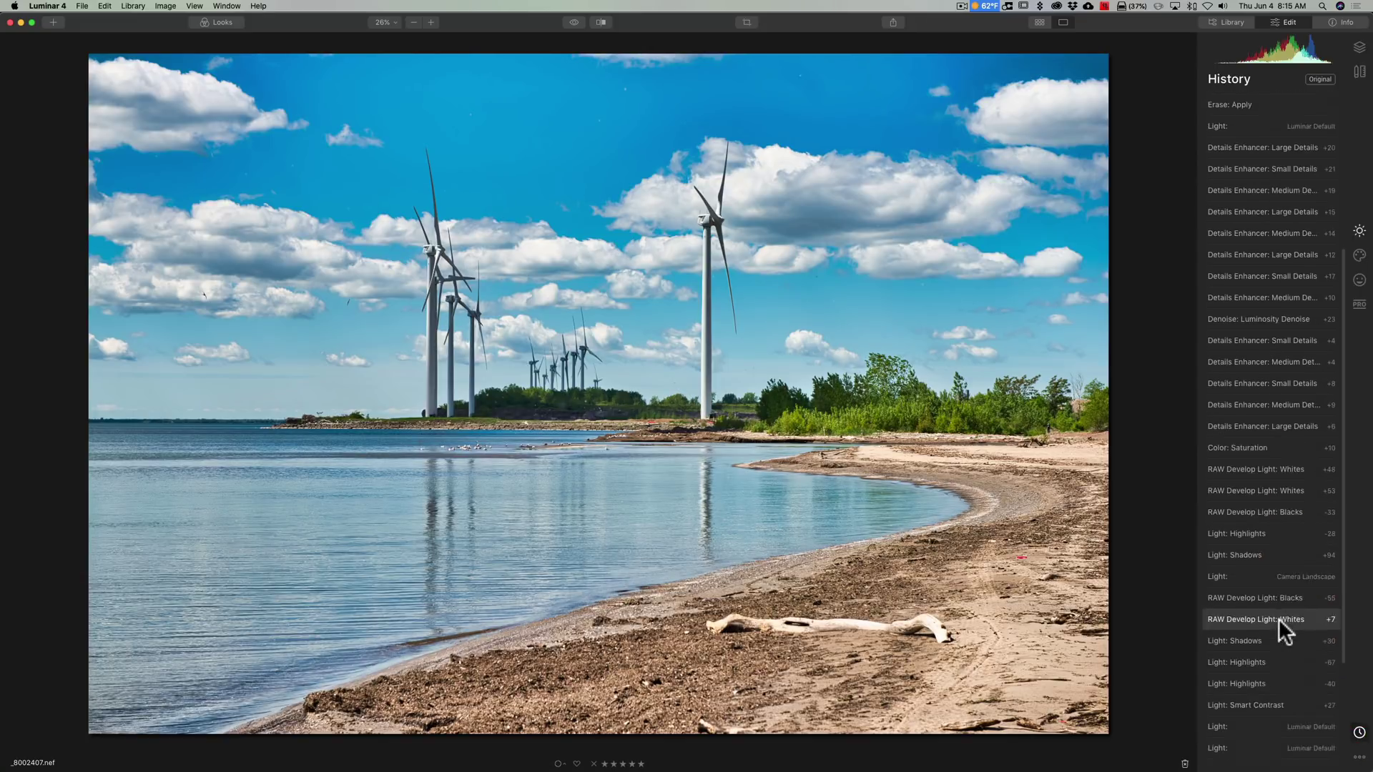
{"action": "left_click", "coordinate": [1224, 751]}
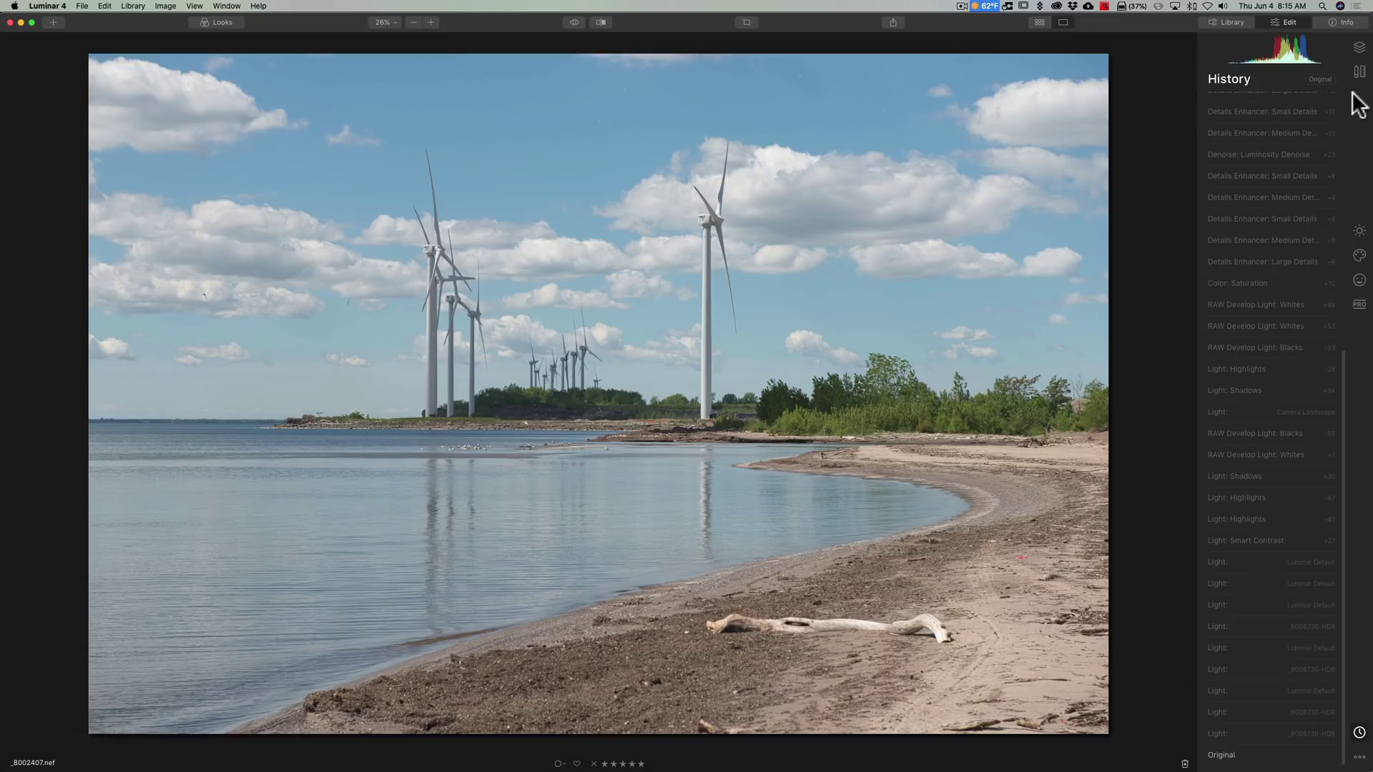
Erase the seagull left of the turbines again on the original photo and apply it.
{"action": "left_click", "coordinate": [1360, 71]}
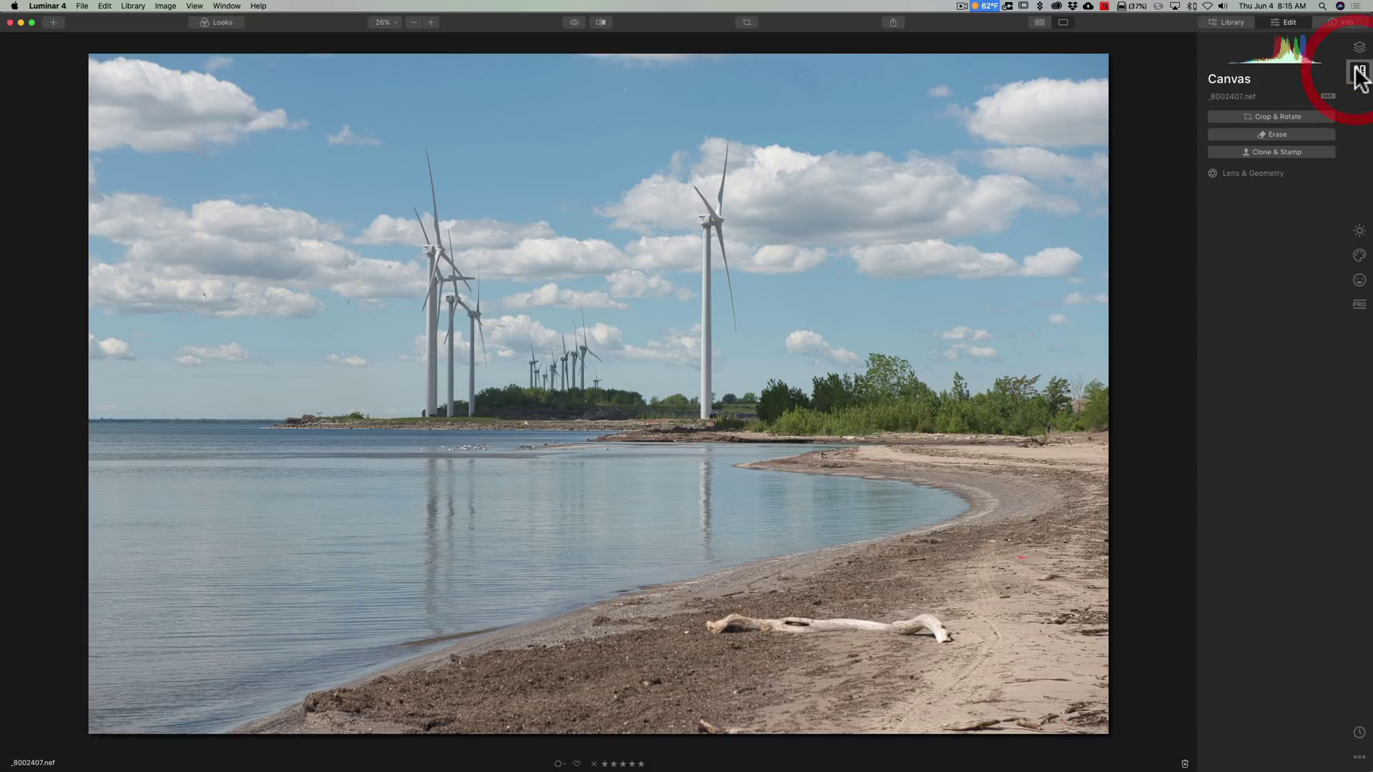
{"action": "left_click", "coordinate": [1358, 233]}
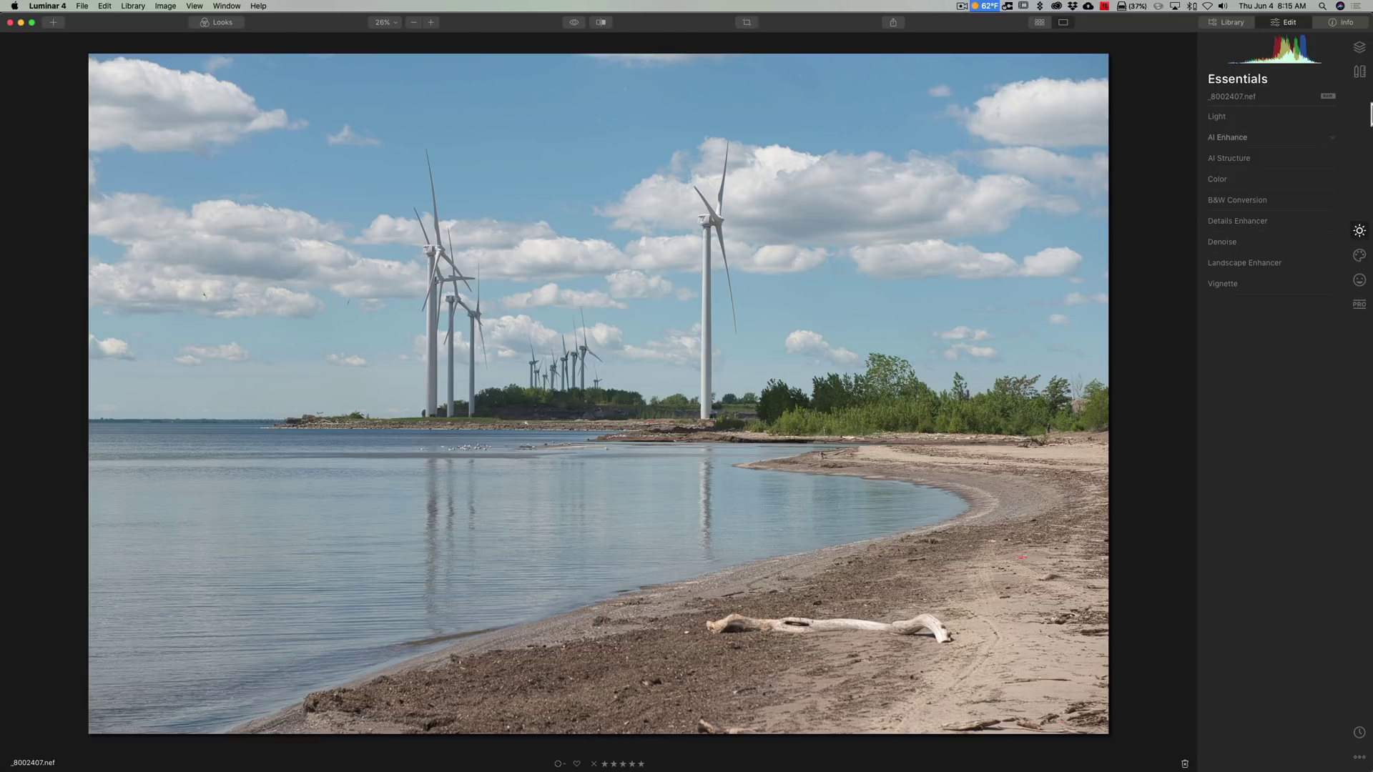
{"action": "left_click", "coordinate": [1360, 48]}
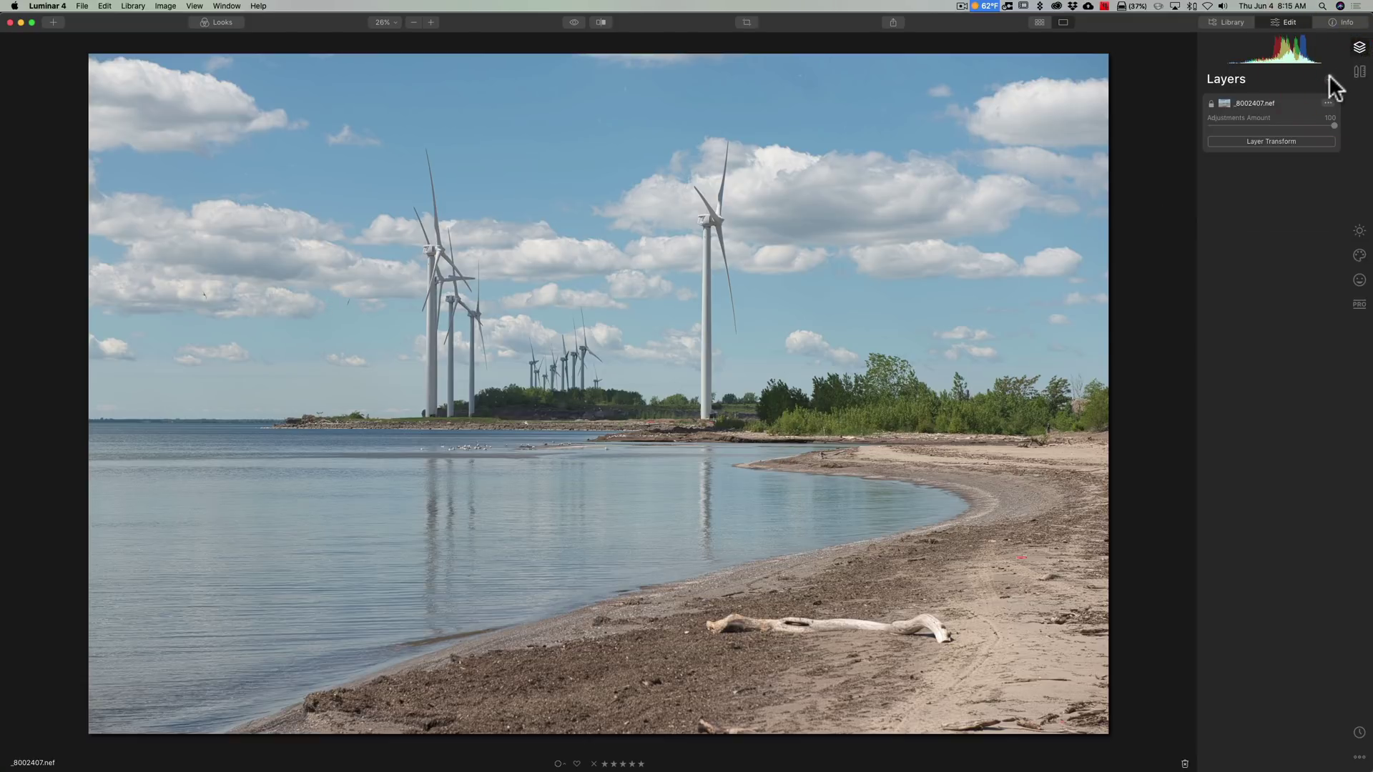
{"action": "left_click", "coordinate": [1360, 72]}
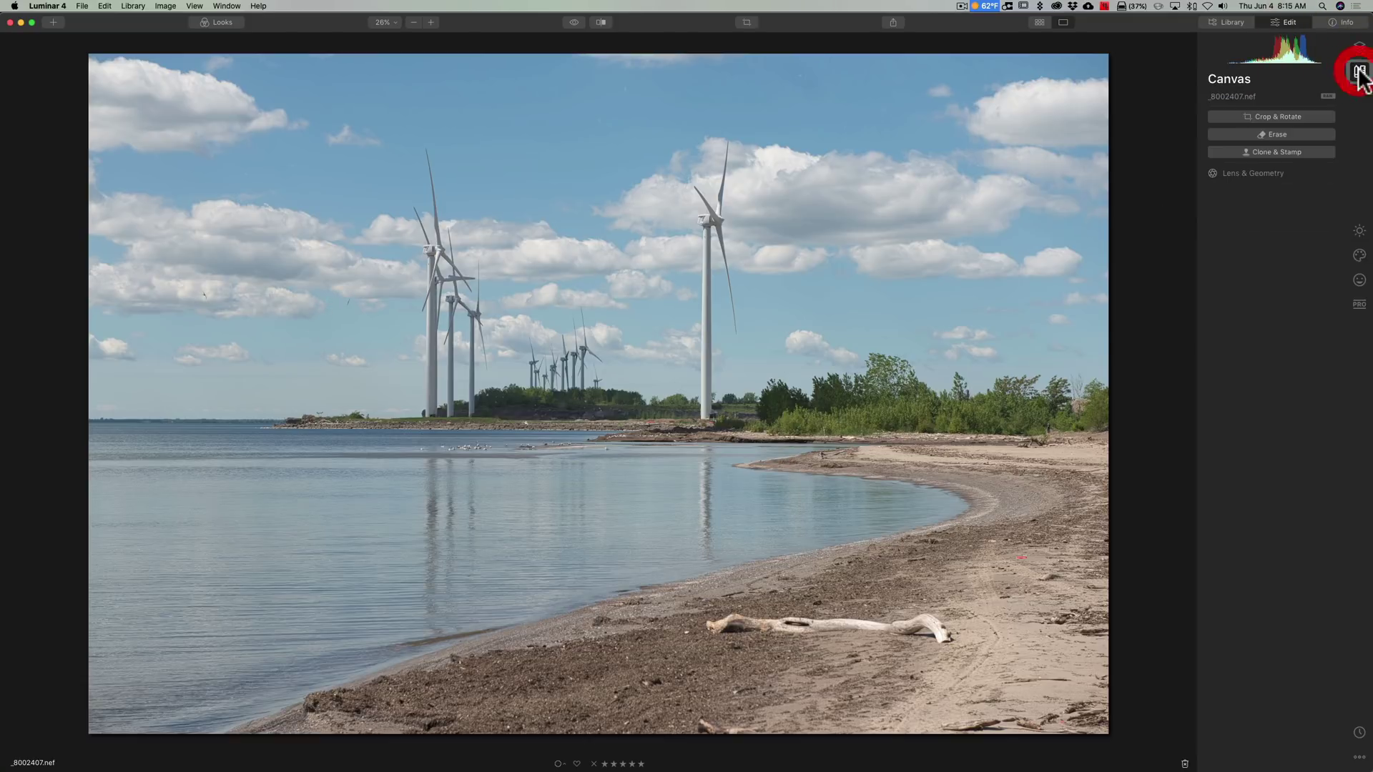
{"action": "left_click", "coordinate": [1280, 133]}
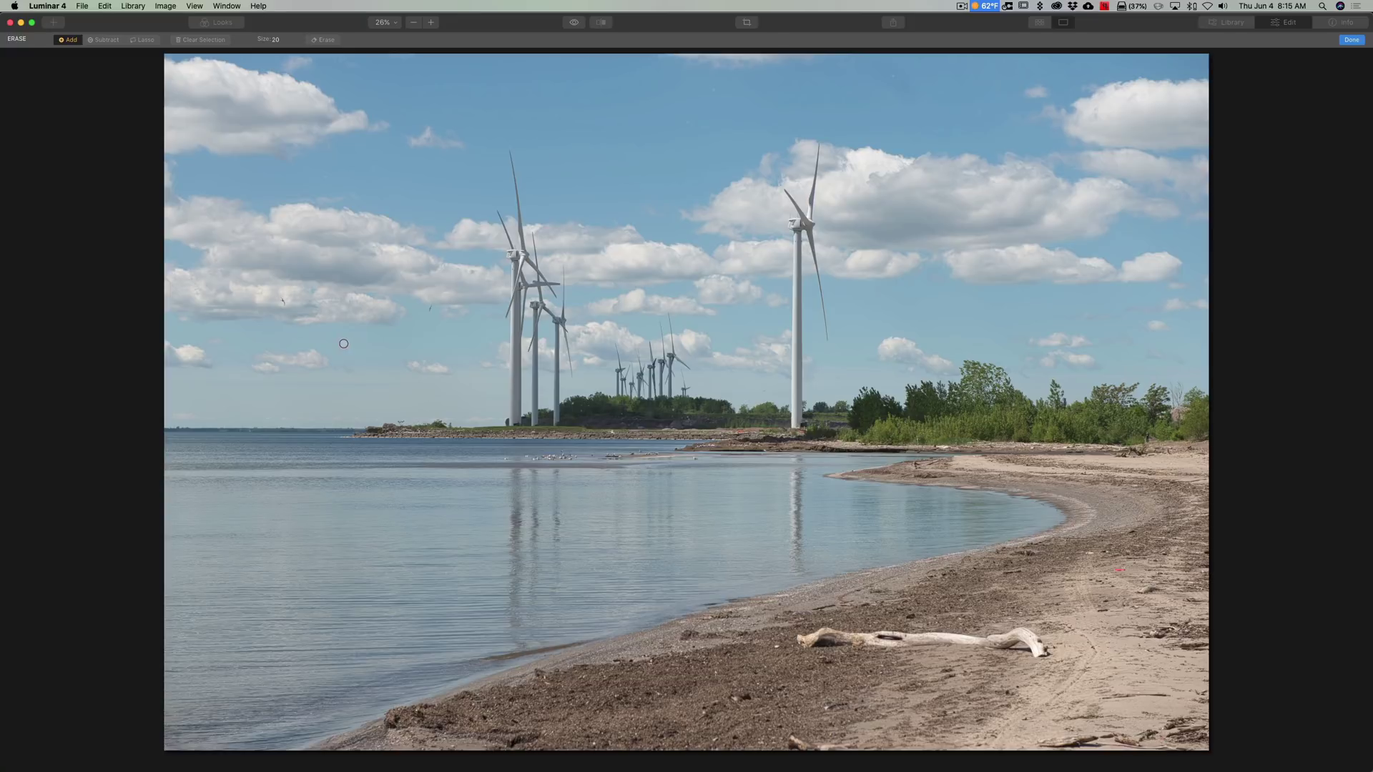
{"action": "left_click", "coordinate": [431, 308]}
{"action": "left_click", "coordinate": [431, 308]}
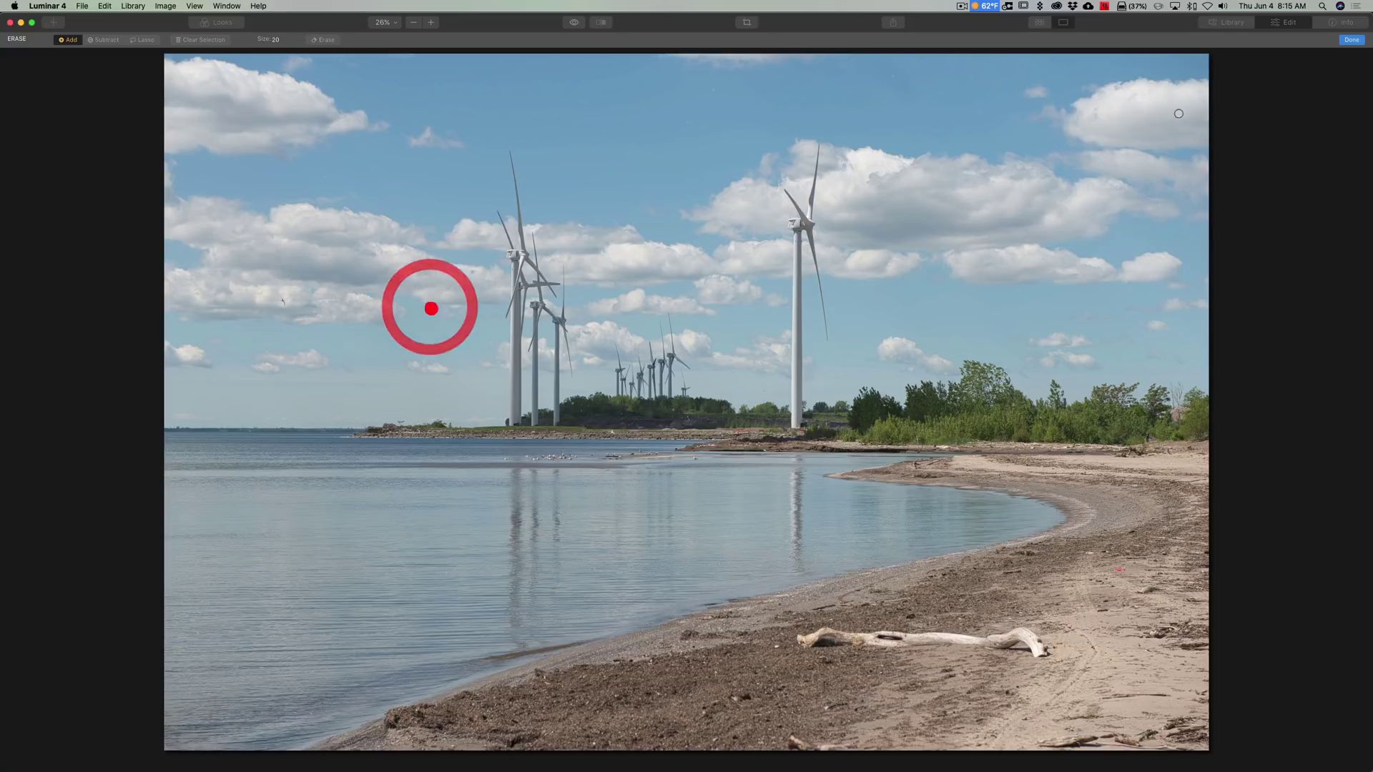
{"action": "left_click", "coordinate": [1351, 41]}
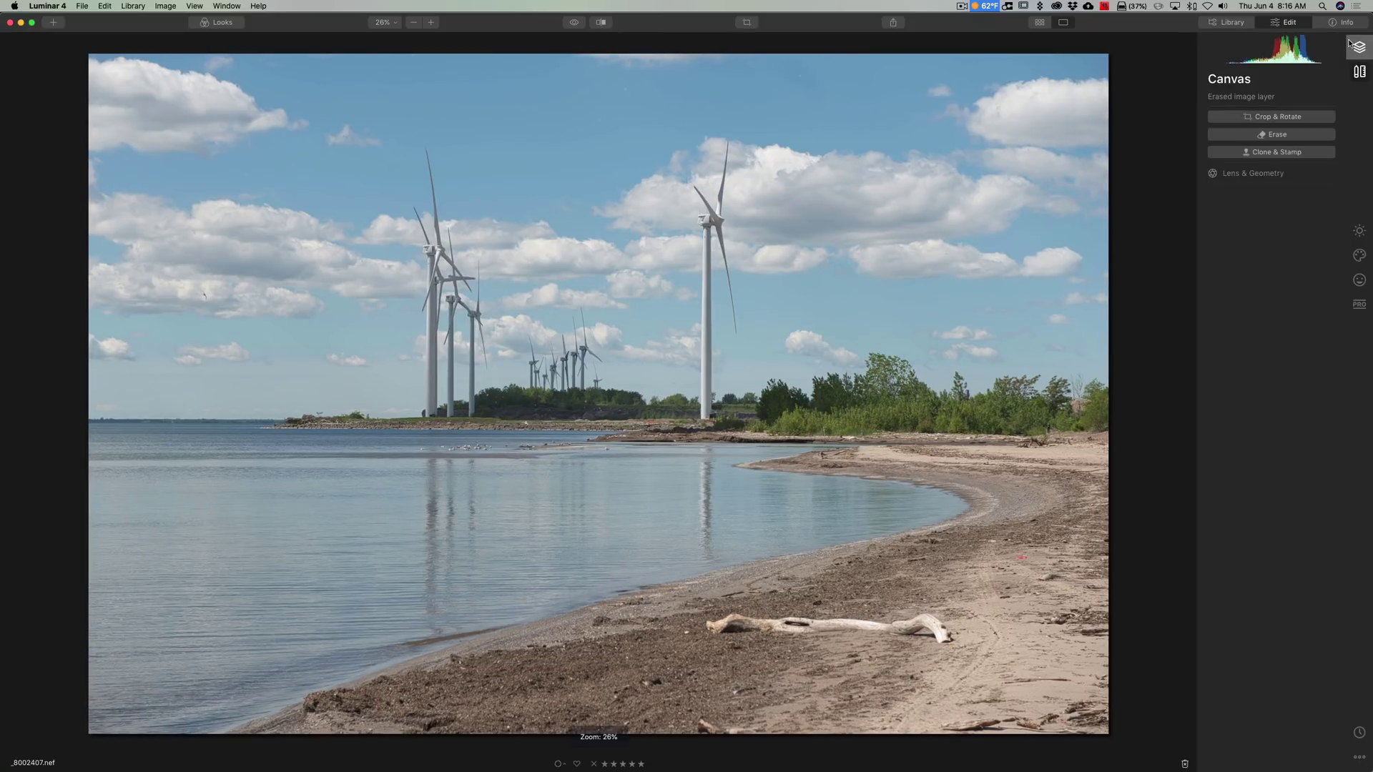
Add Adjustment Layer 1 on top of the Erased image and base layers.
{"action": "left_click", "coordinate": [1358, 49]}
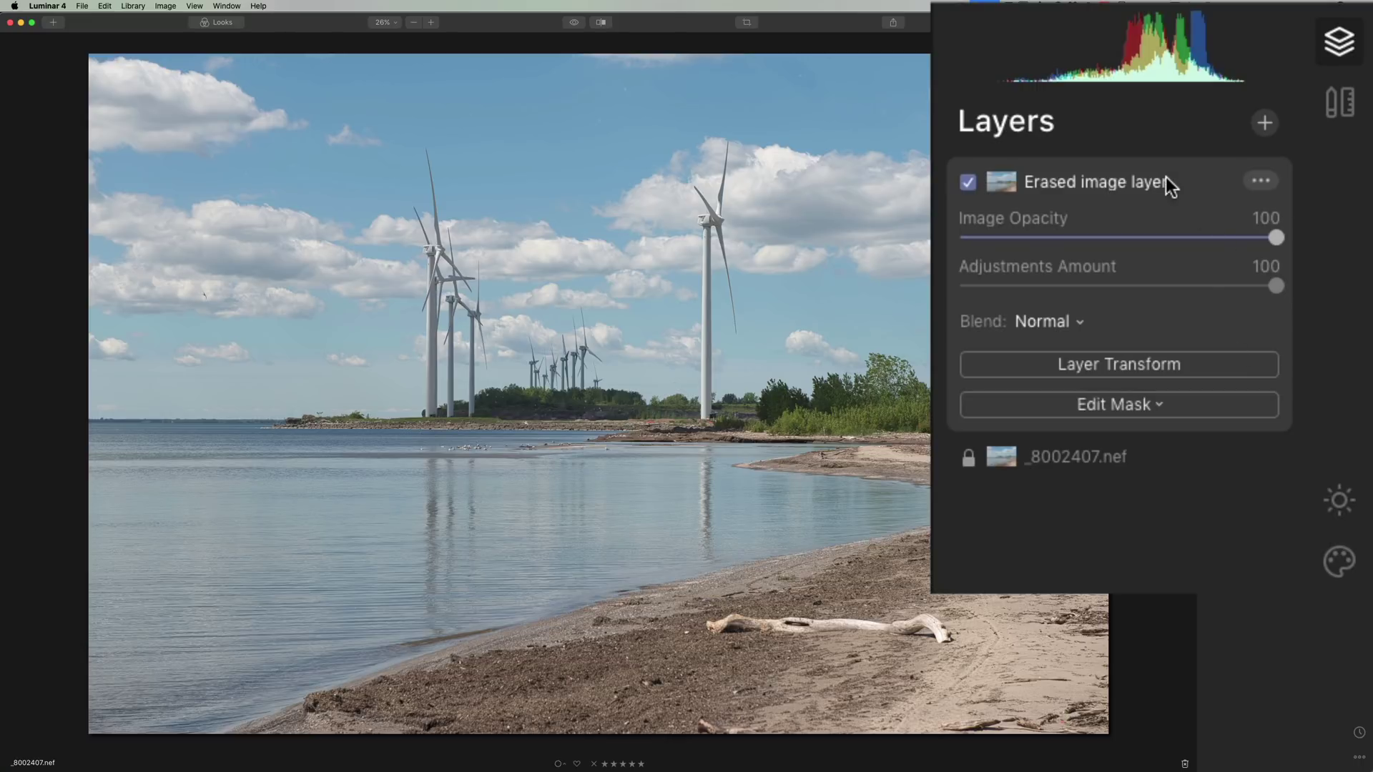
{"action": "left_click", "coordinate": [1265, 123]}
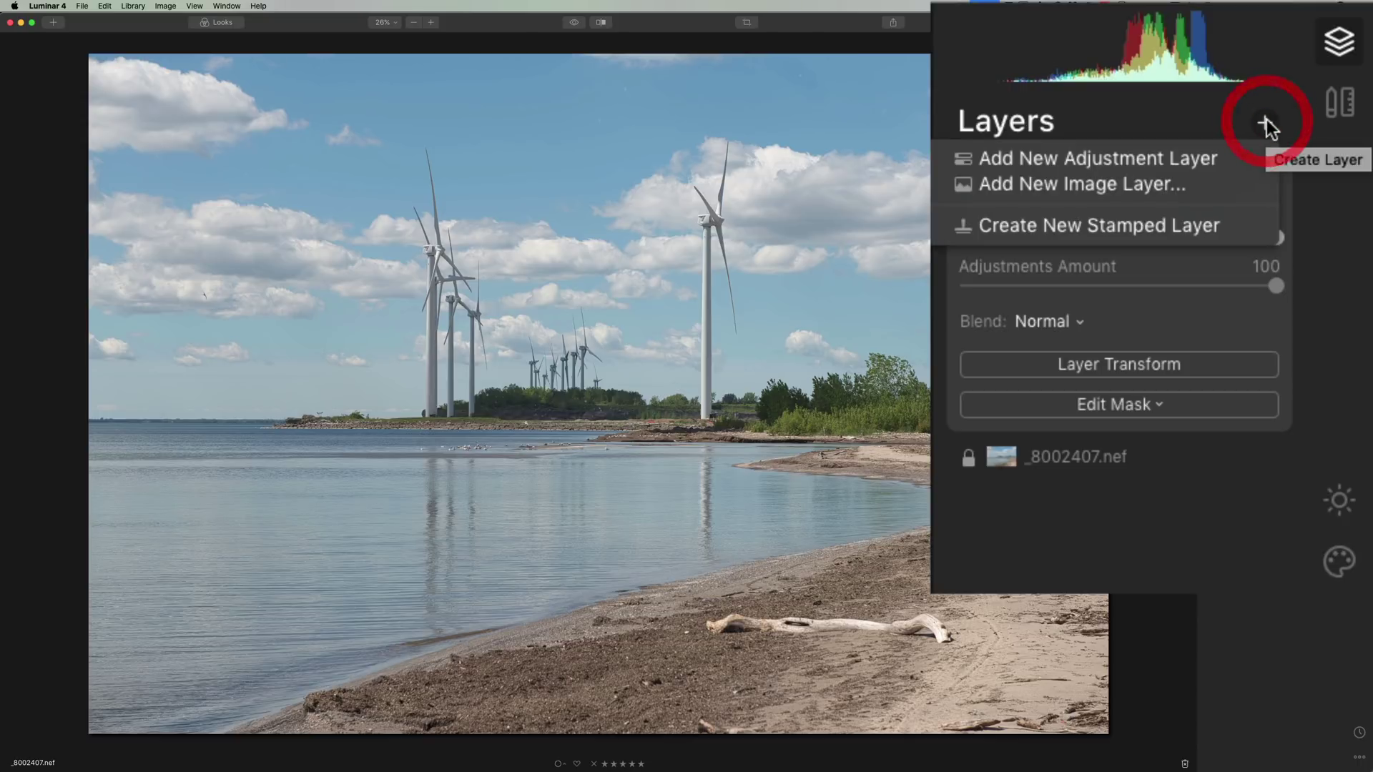
{"action": "left_click", "coordinate": [1187, 157]}
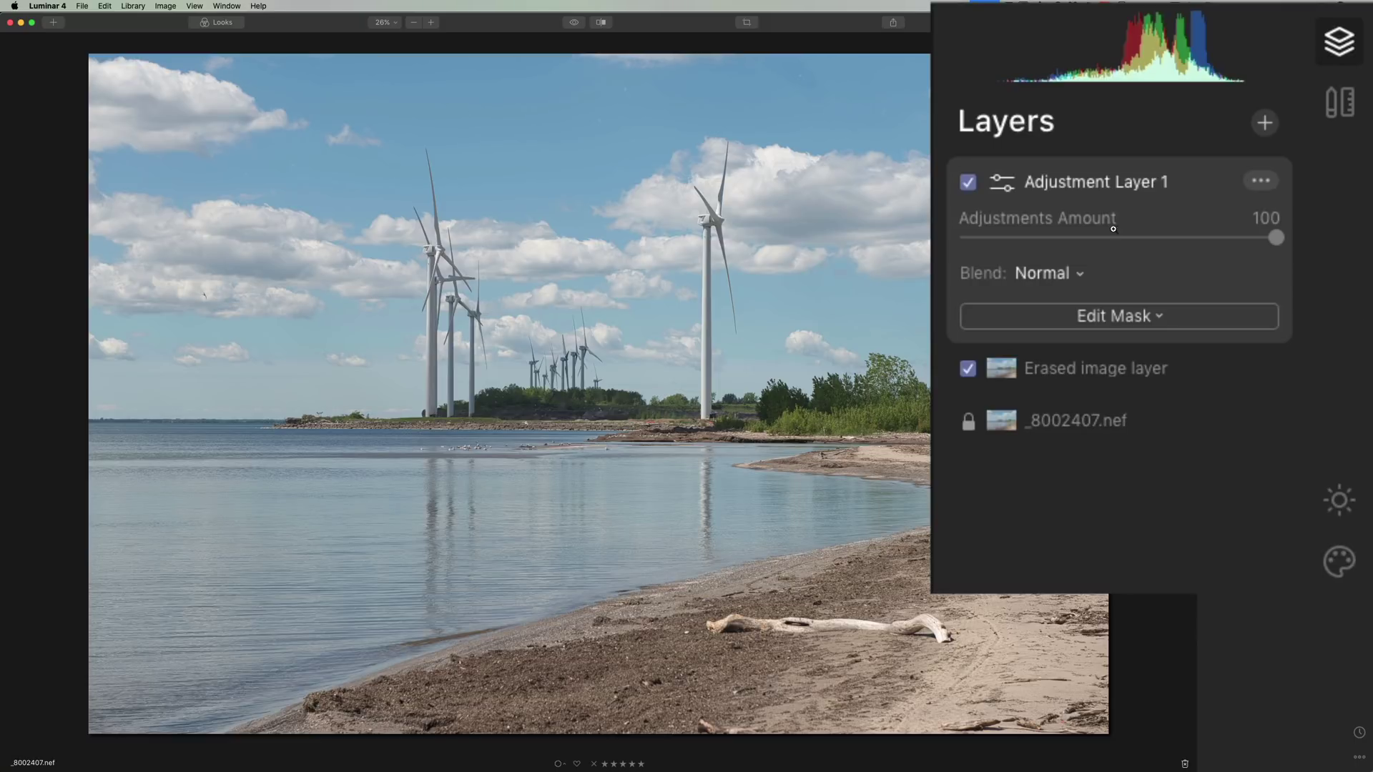
On Adjustment Layer 1, set AI Enhance's AI Accent to 42 and AI Sky Enhancer to 30.
{"action": "left_click", "coordinate": [1139, 171]}
{"action": "left_click", "coordinate": [1340, 501]}
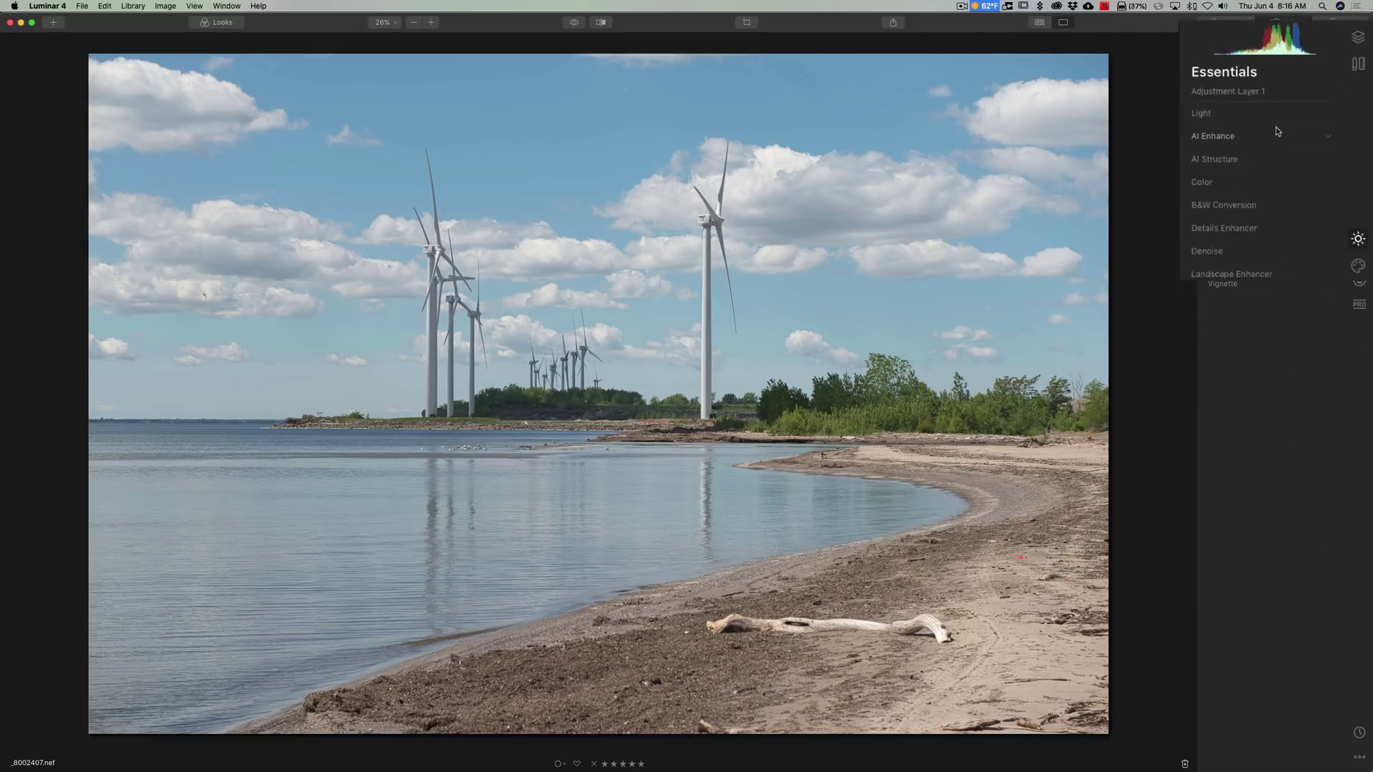
{"action": "left_click", "coordinate": [1089, 267]}
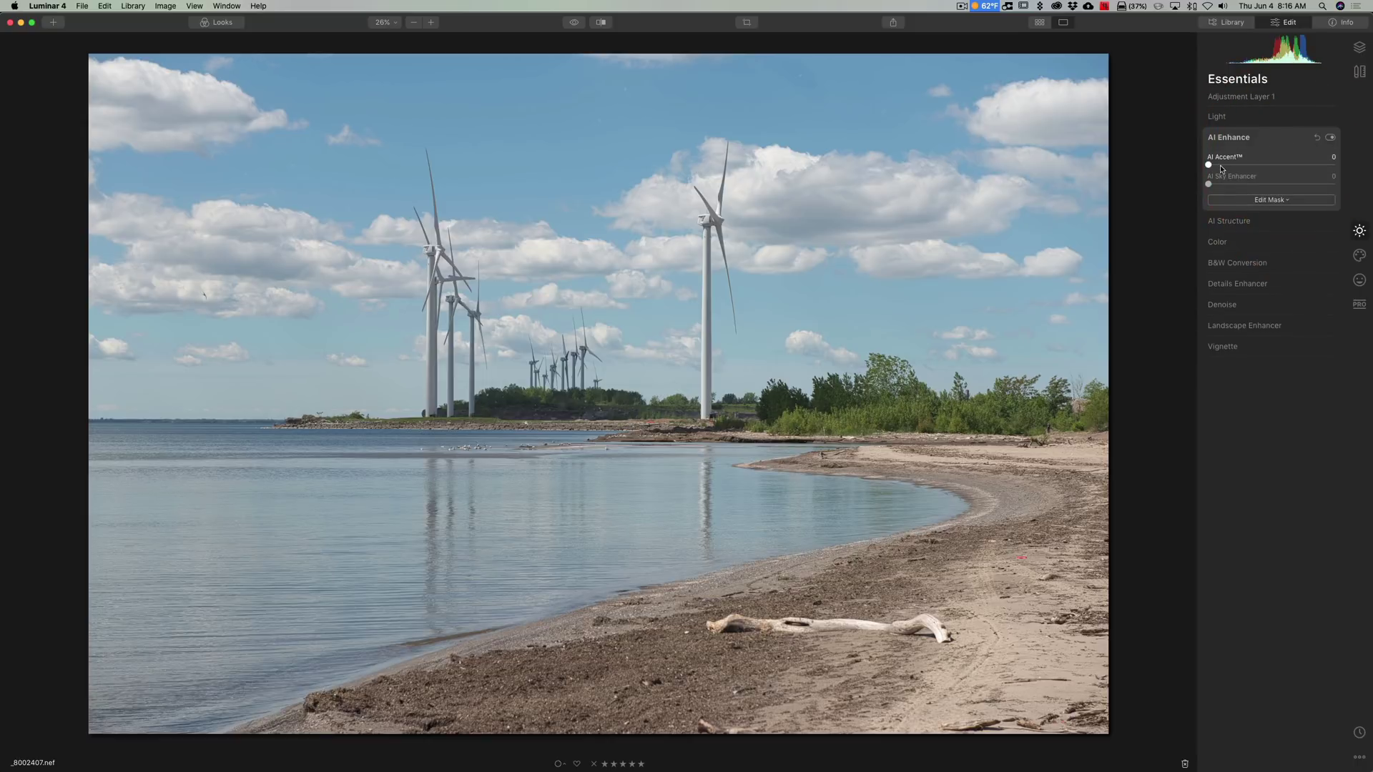
{"action": "left_click_drag", "start_coordinate": [1210, 164], "coordinate": [1256, 165]}
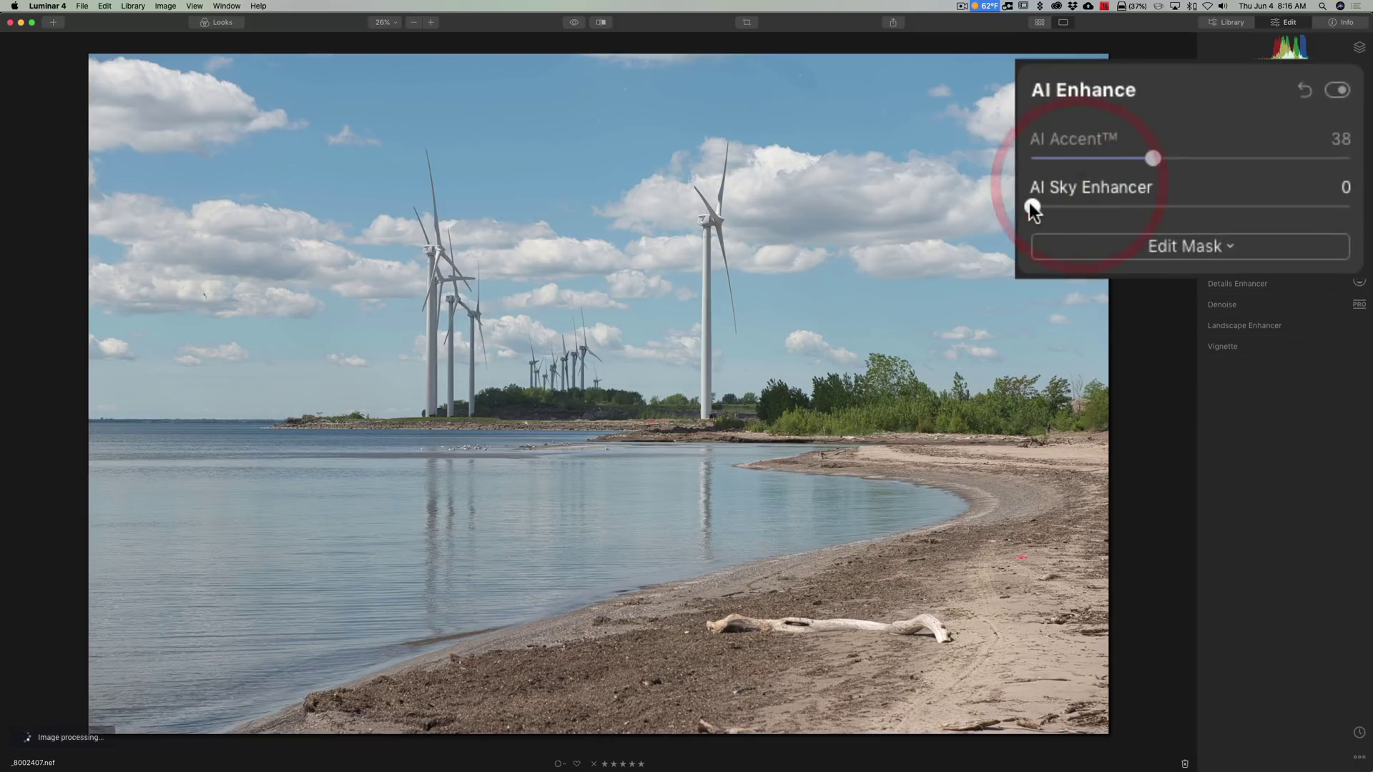
{"action": "left_click_drag", "start_coordinate": [1032, 206], "coordinate": [1109, 207]}
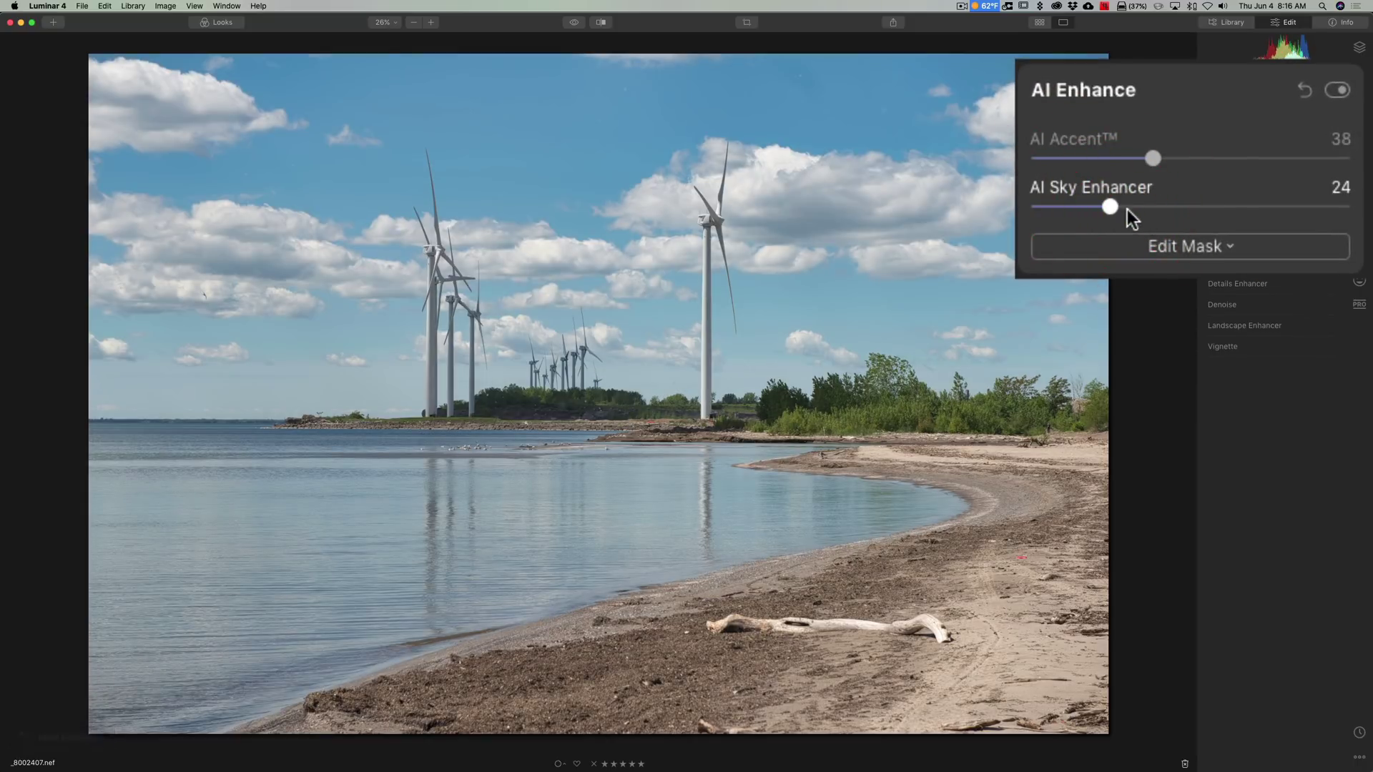
{"action": "left_click_drag", "start_coordinate": [1152, 158], "coordinate": [1179, 158]}
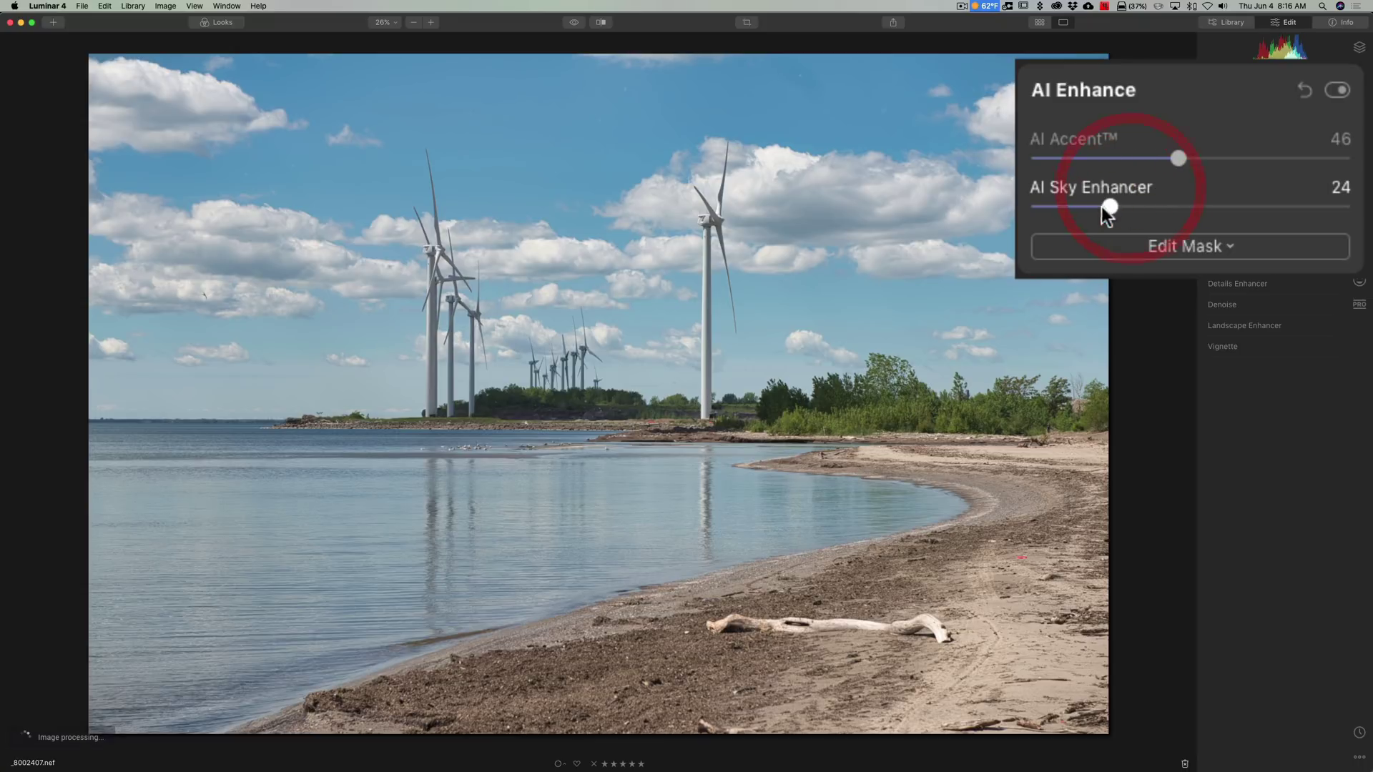
{"action": "left_click_drag", "start_coordinate": [1110, 207], "coordinate": [1152, 207]}
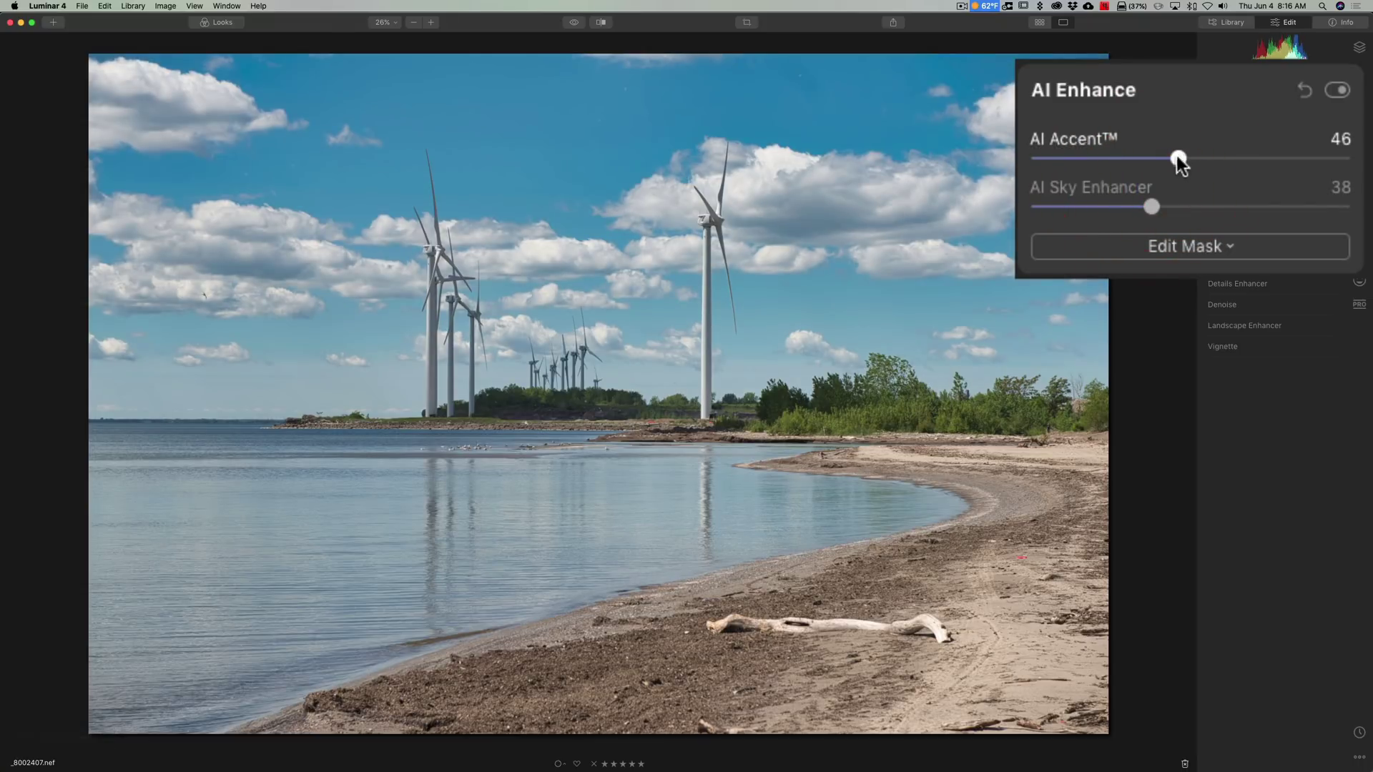
{"action": "left_click_drag", "start_coordinate": [1177, 158], "coordinate": [1164, 158]}
{"action": "left_click_drag", "start_coordinate": [1151, 206], "coordinate": [1138, 207]}
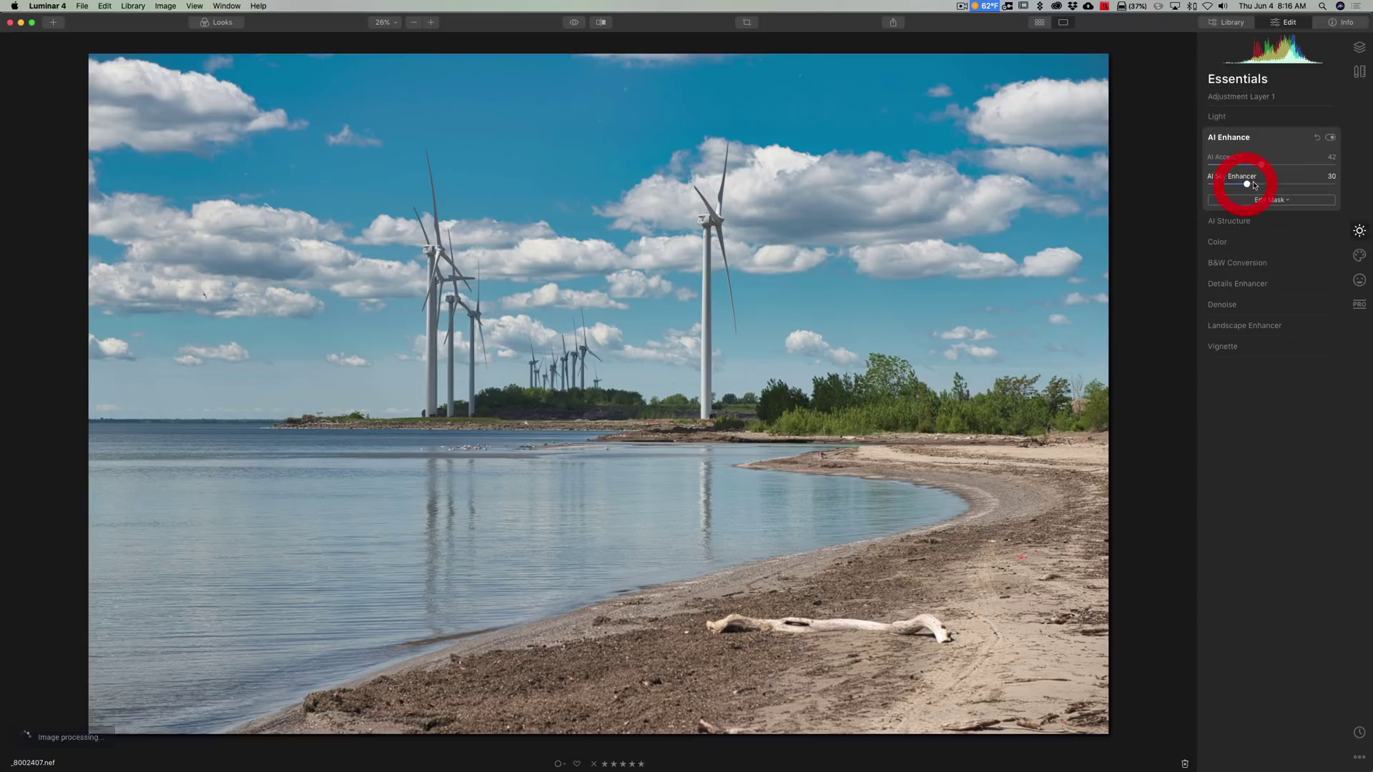
{"action": "left_click", "coordinate": [1266, 137]}
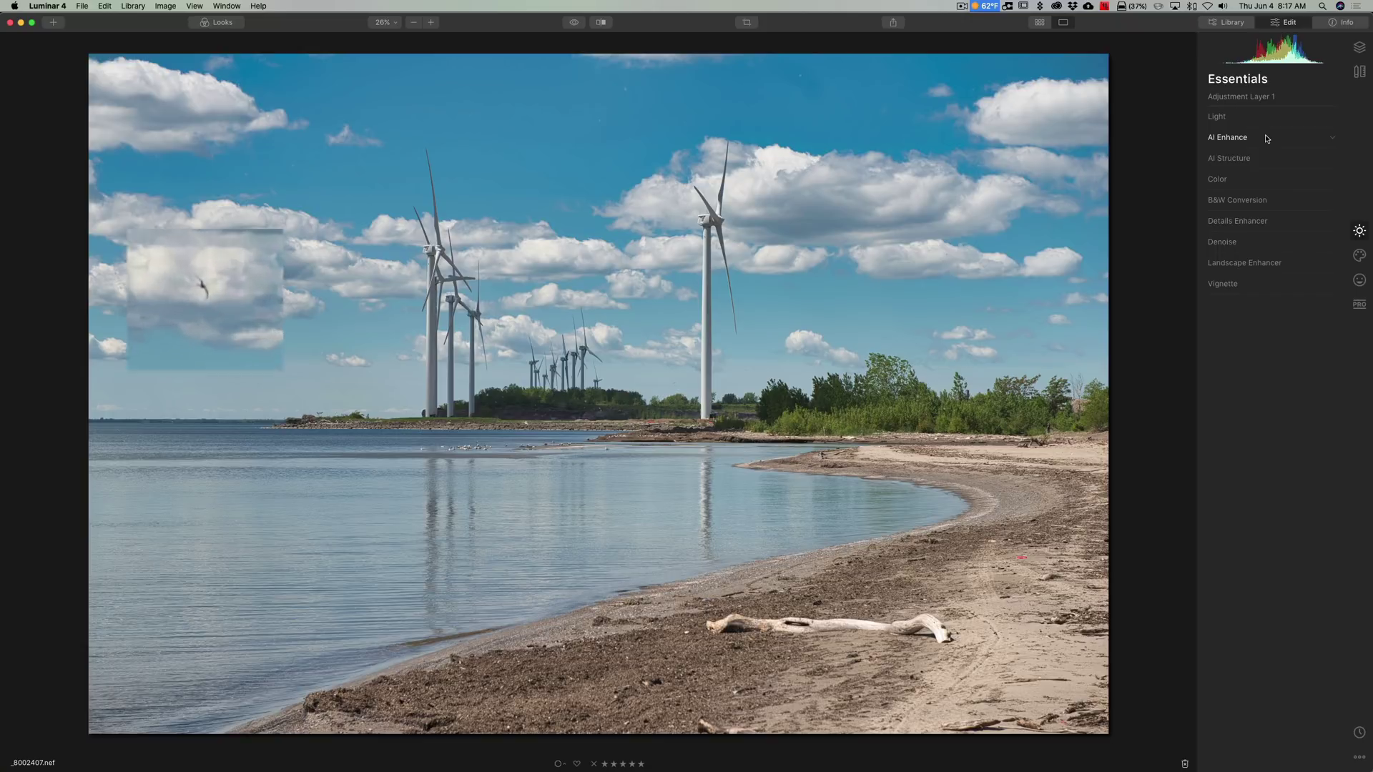
Check the sky at 100%, then hide Adjustment Layer 1 and select the Erased image layer.
{"action": "left_click", "coordinate": [197, 294]}
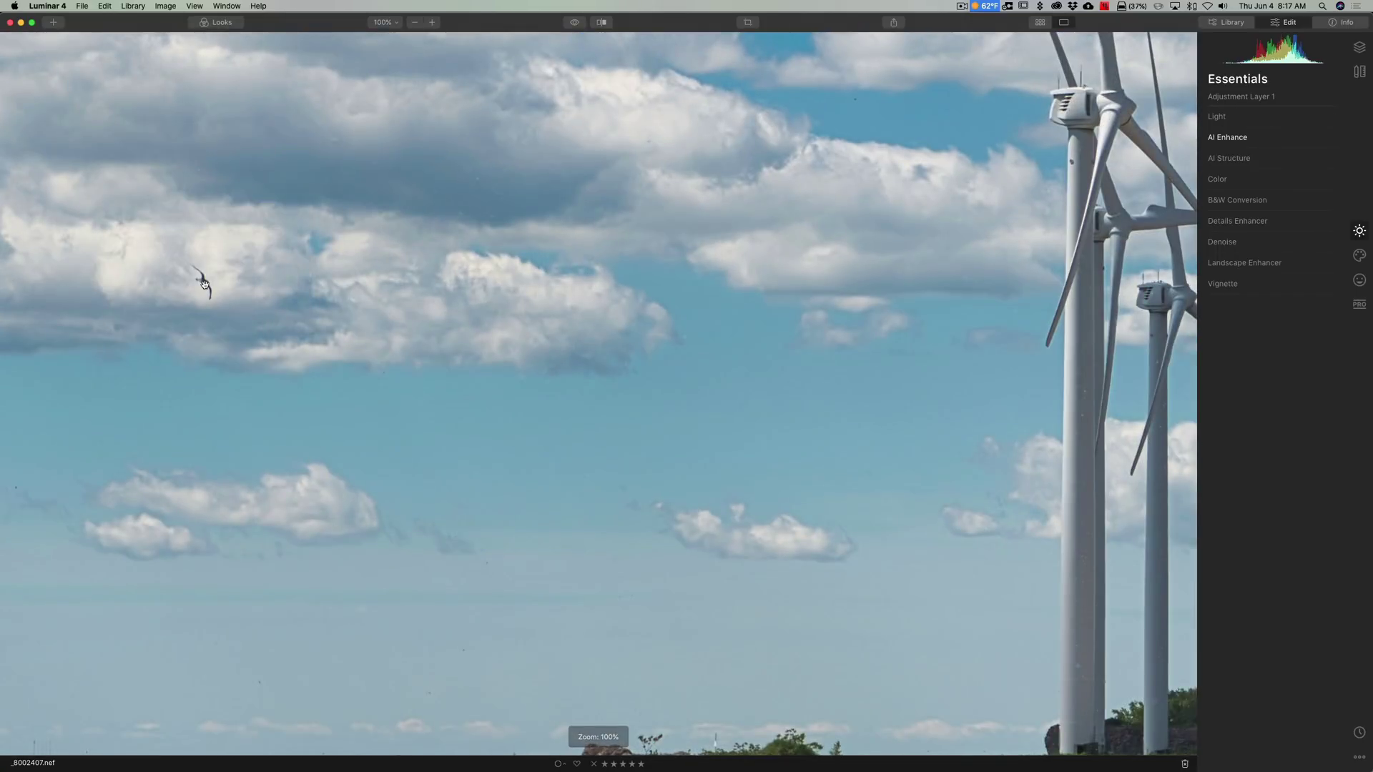
{"action": "left_click", "coordinate": [204, 273]}
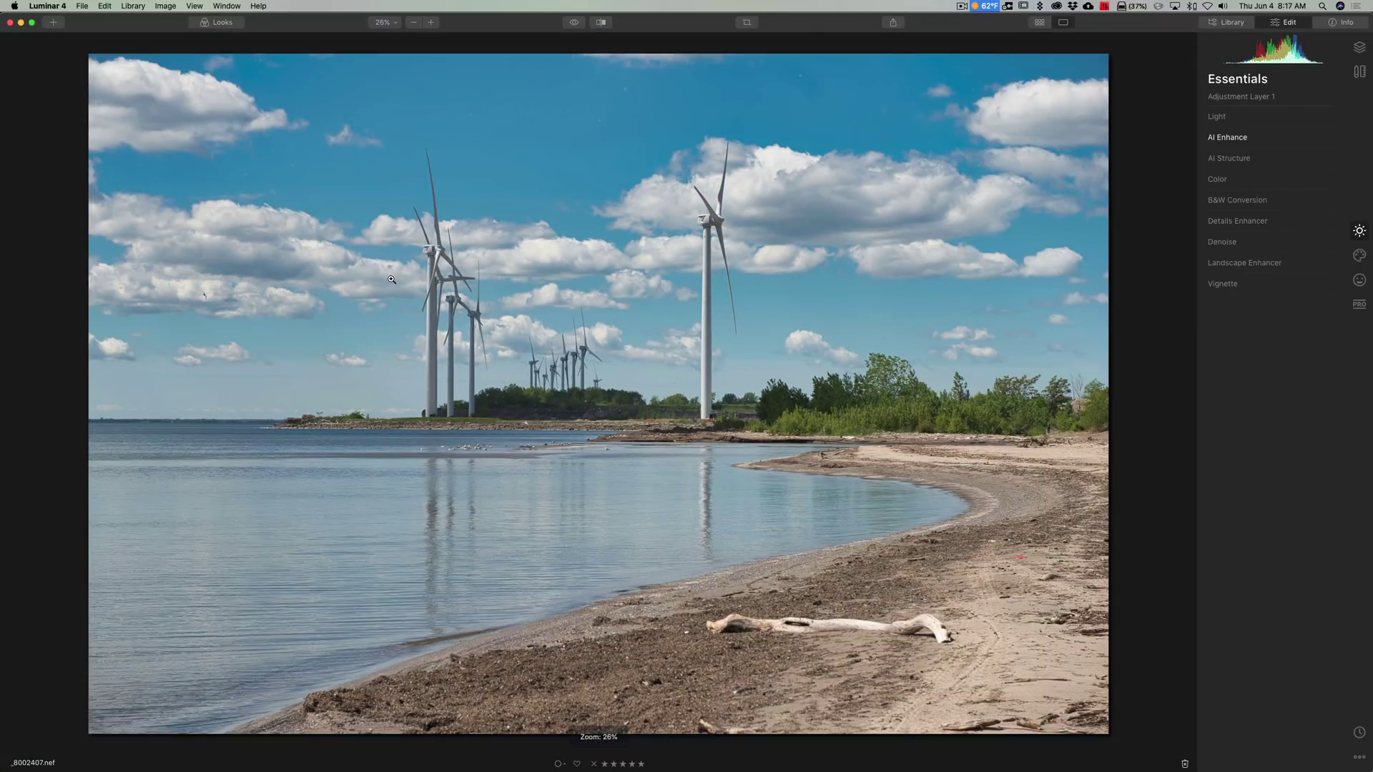
{"action": "left_click", "coordinate": [1359, 47]}
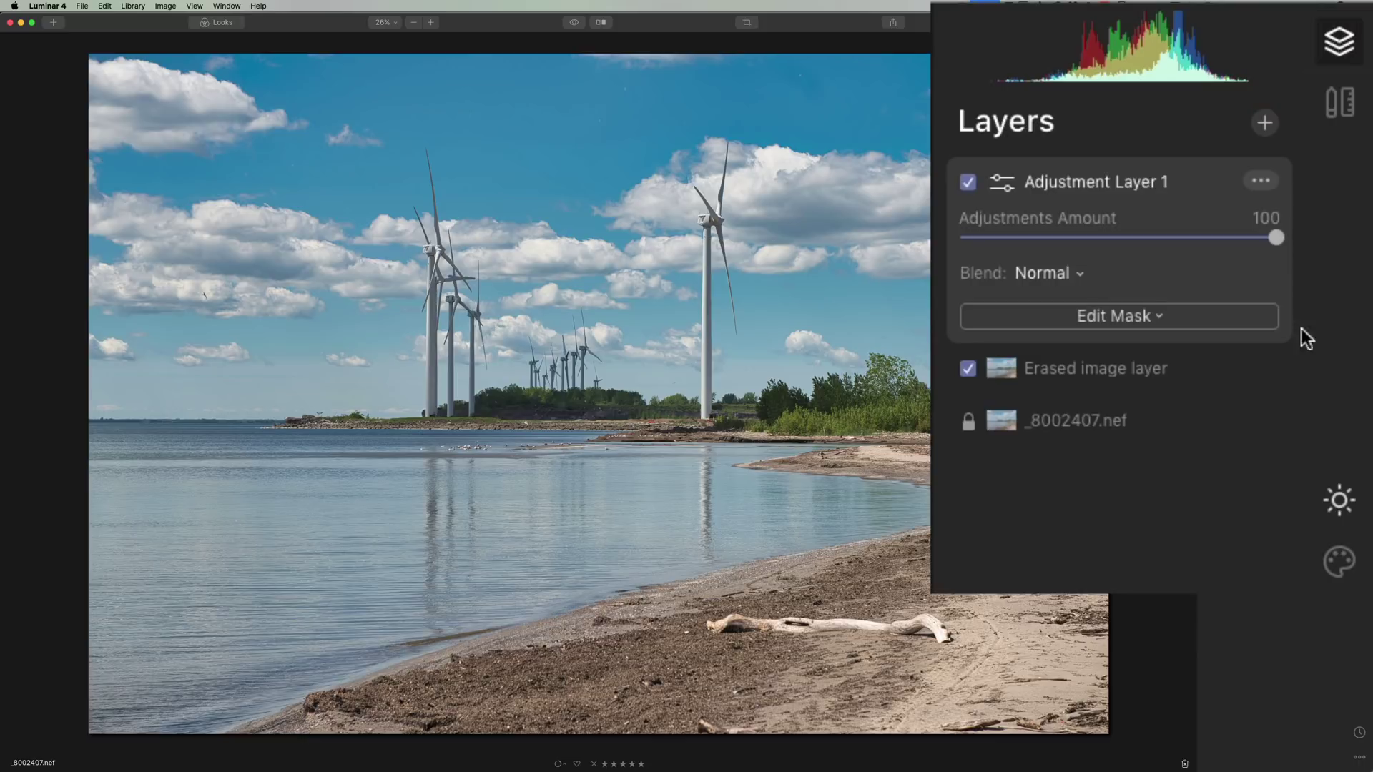
{"action": "left_click", "coordinate": [1114, 368]}
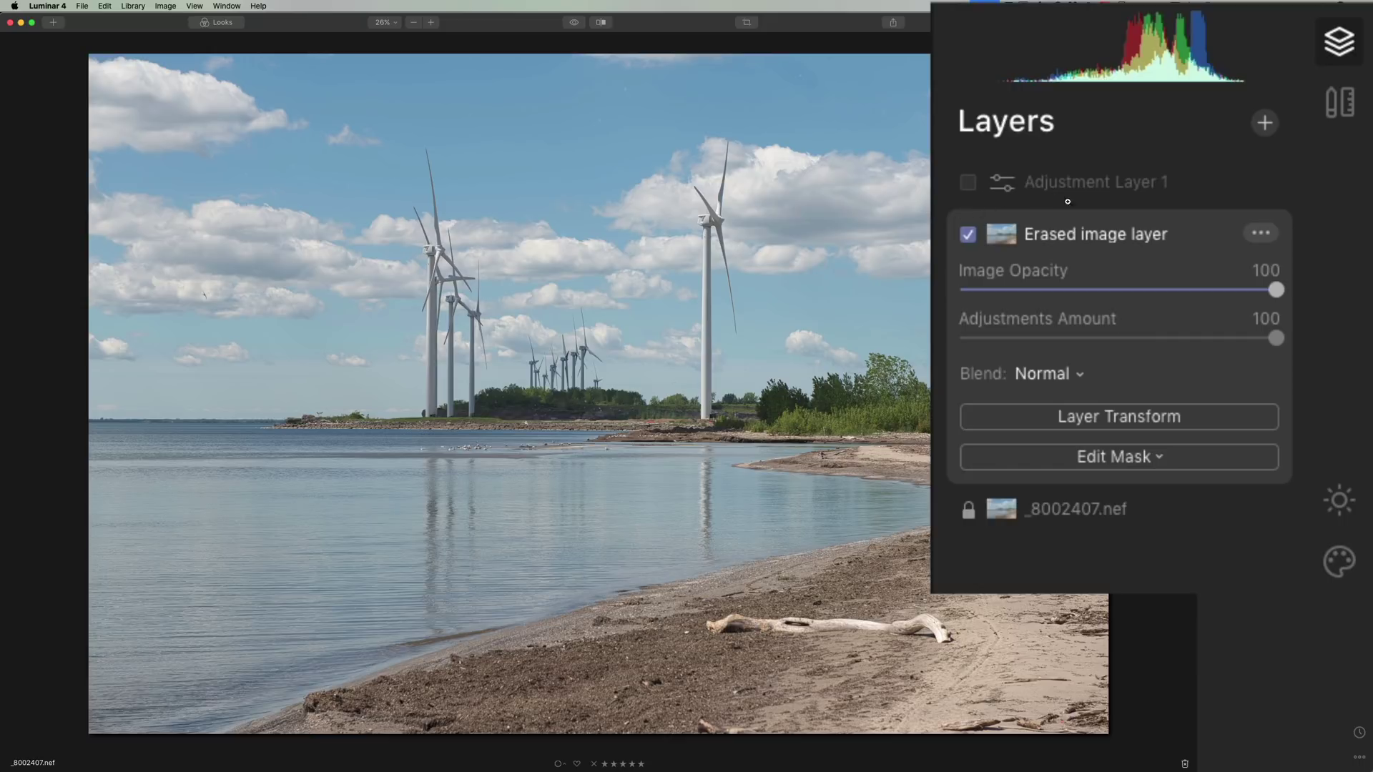
Use Canvas Erase to remove the seagull in the clouds left of the turbines.
{"action": "left_click", "coordinate": [1331, 108]}
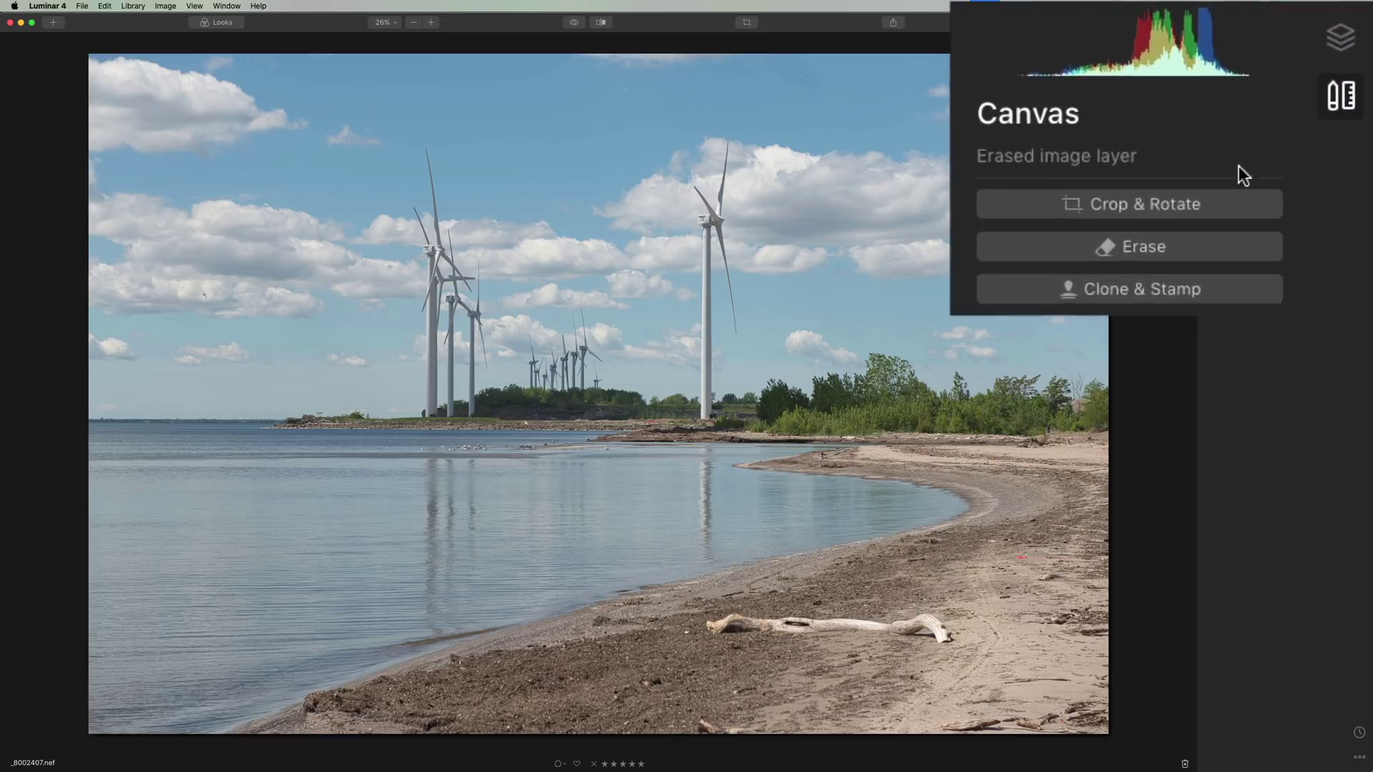
{"action": "left_click", "coordinate": [1118, 256]}
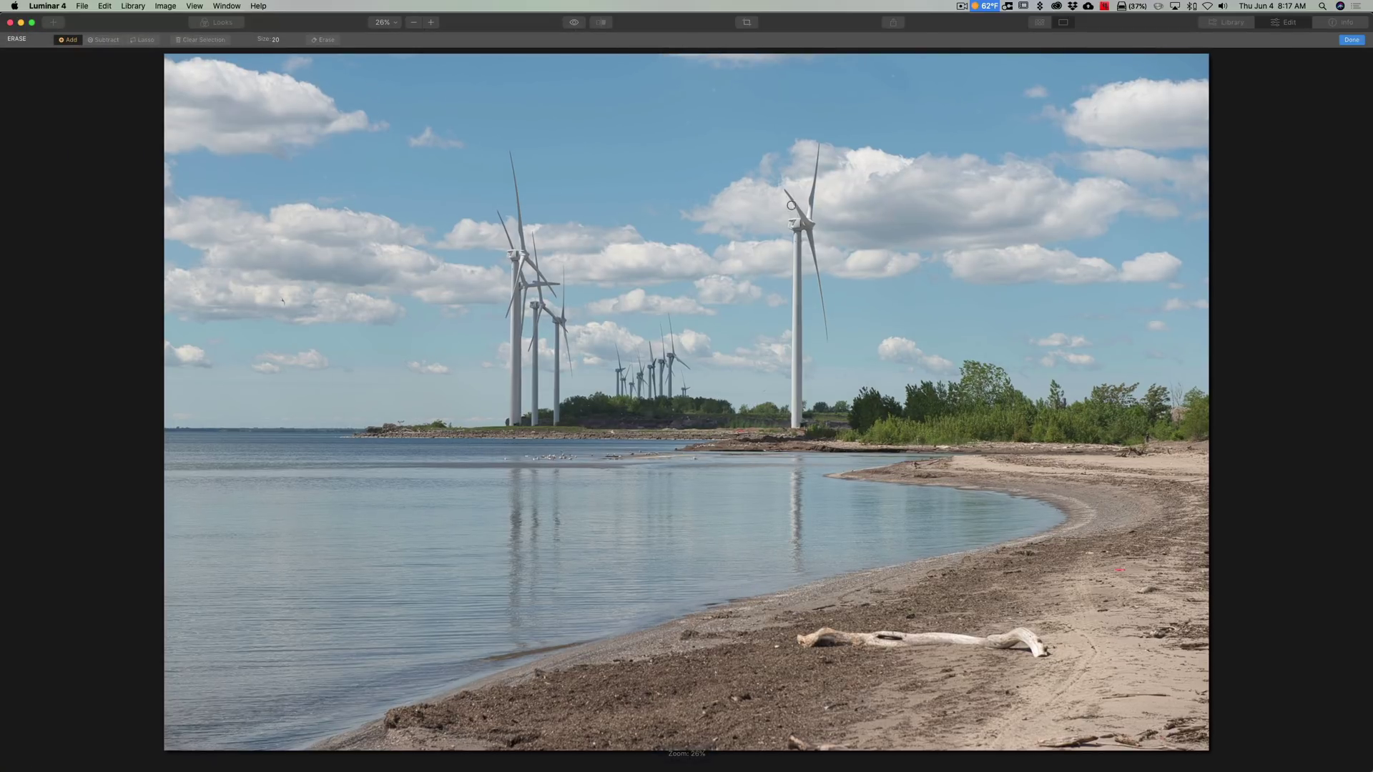
{"action": "left_click", "coordinate": [283, 299]}
{"action": "left_click_drag", "start_coordinate": [282, 299], "coordinate": [283, 303]}
{"action": "left_click", "coordinate": [1352, 39]}
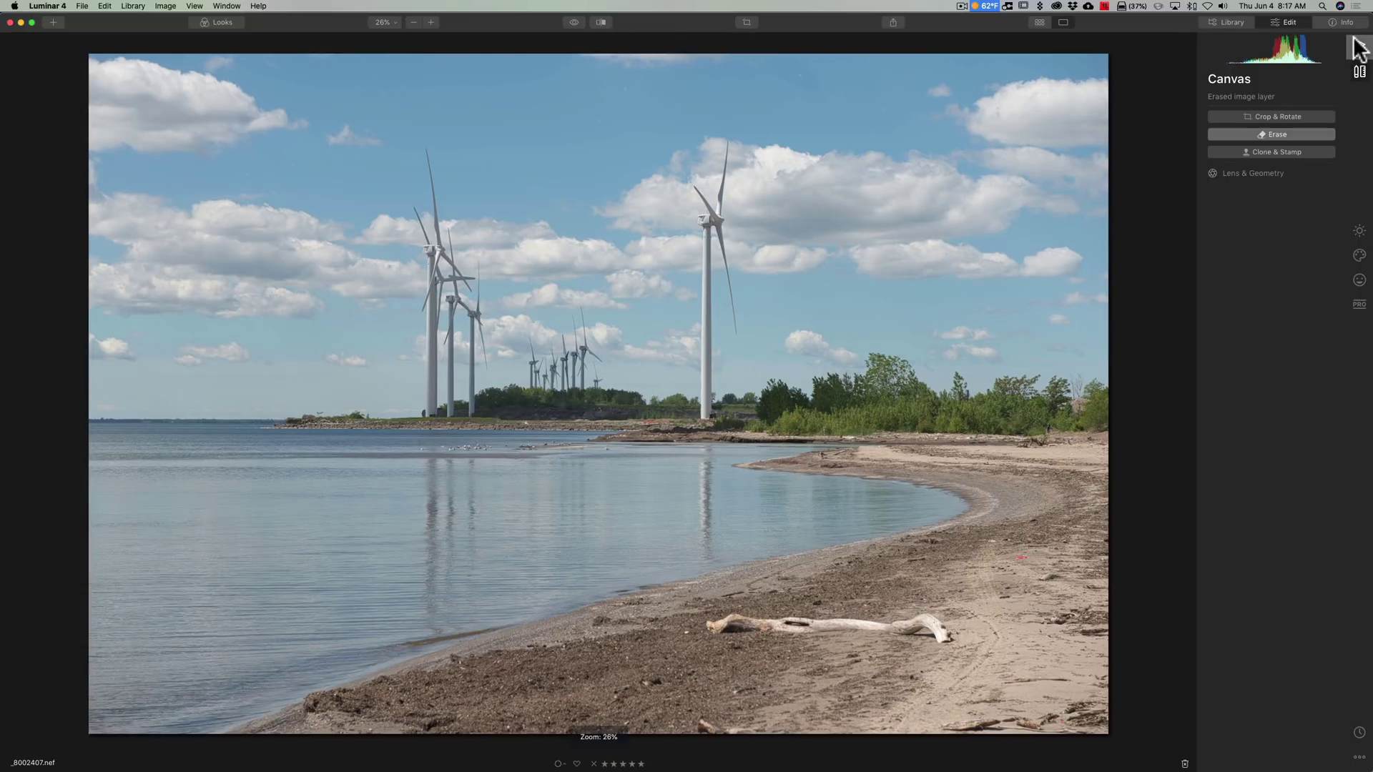
Make Adjustment Layer 1 visible again above the two Erased image layers.
{"action": "left_click", "coordinate": [1356, 45]}
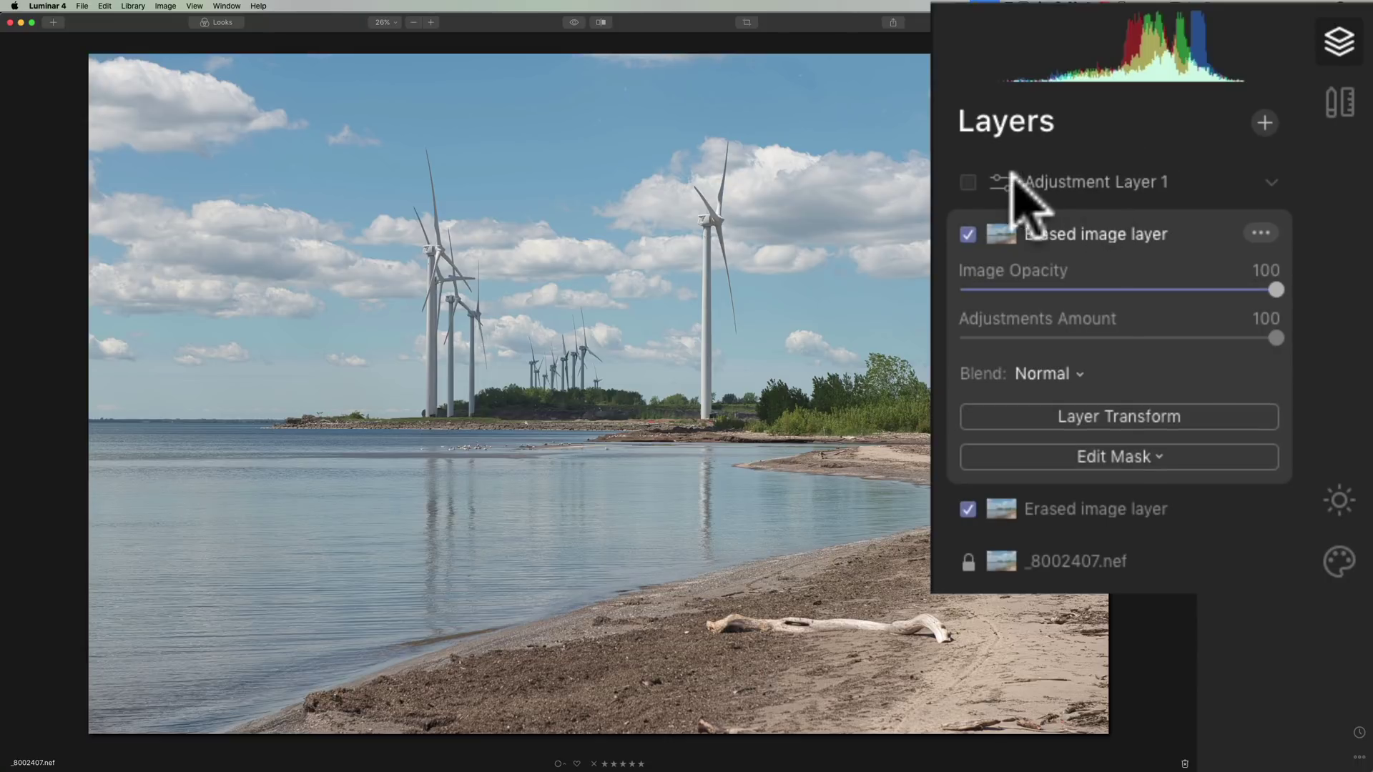
{"action": "left_click", "coordinate": [974, 181]}
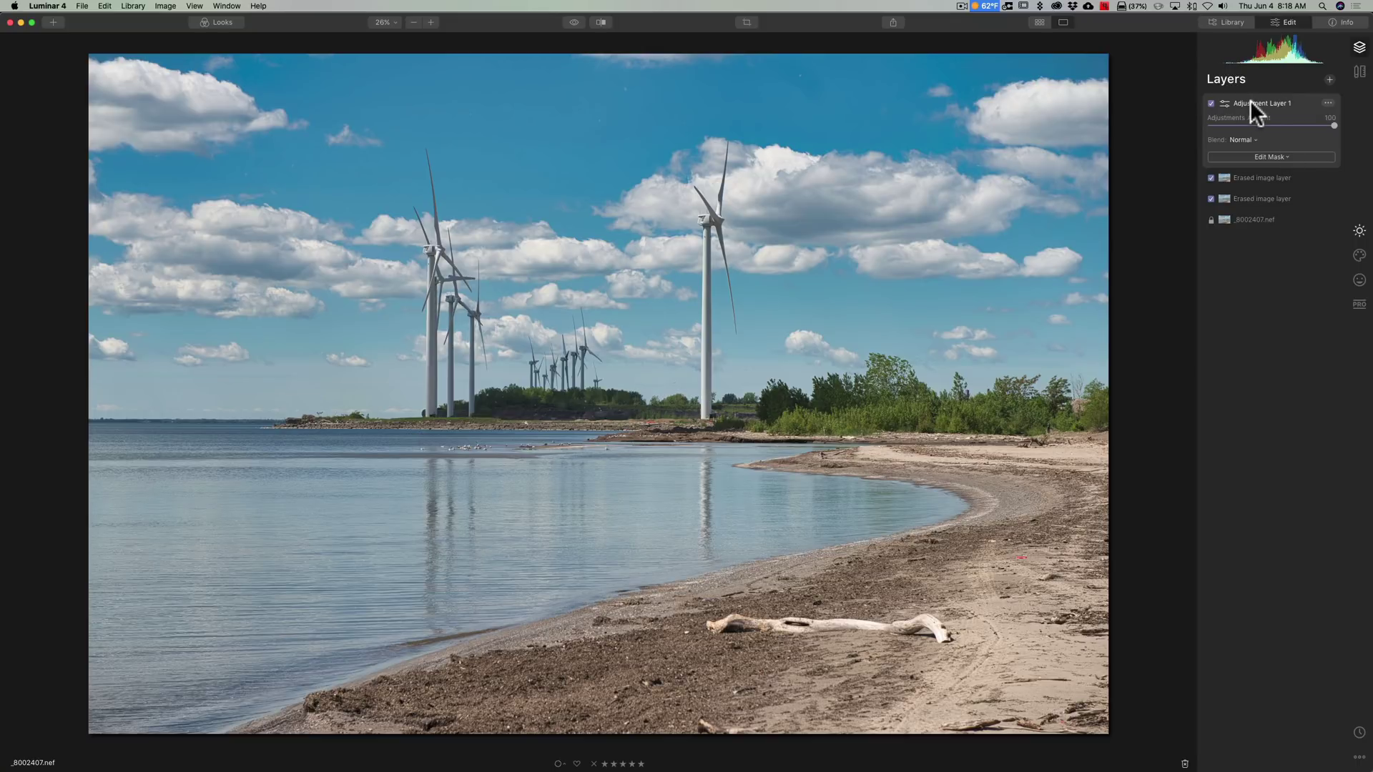
Lower Adjustment Layer 1's AI Enhance to AI Accent 31 and AI Sky Enhancer 23.
{"action": "left_click", "coordinate": [1359, 230]}
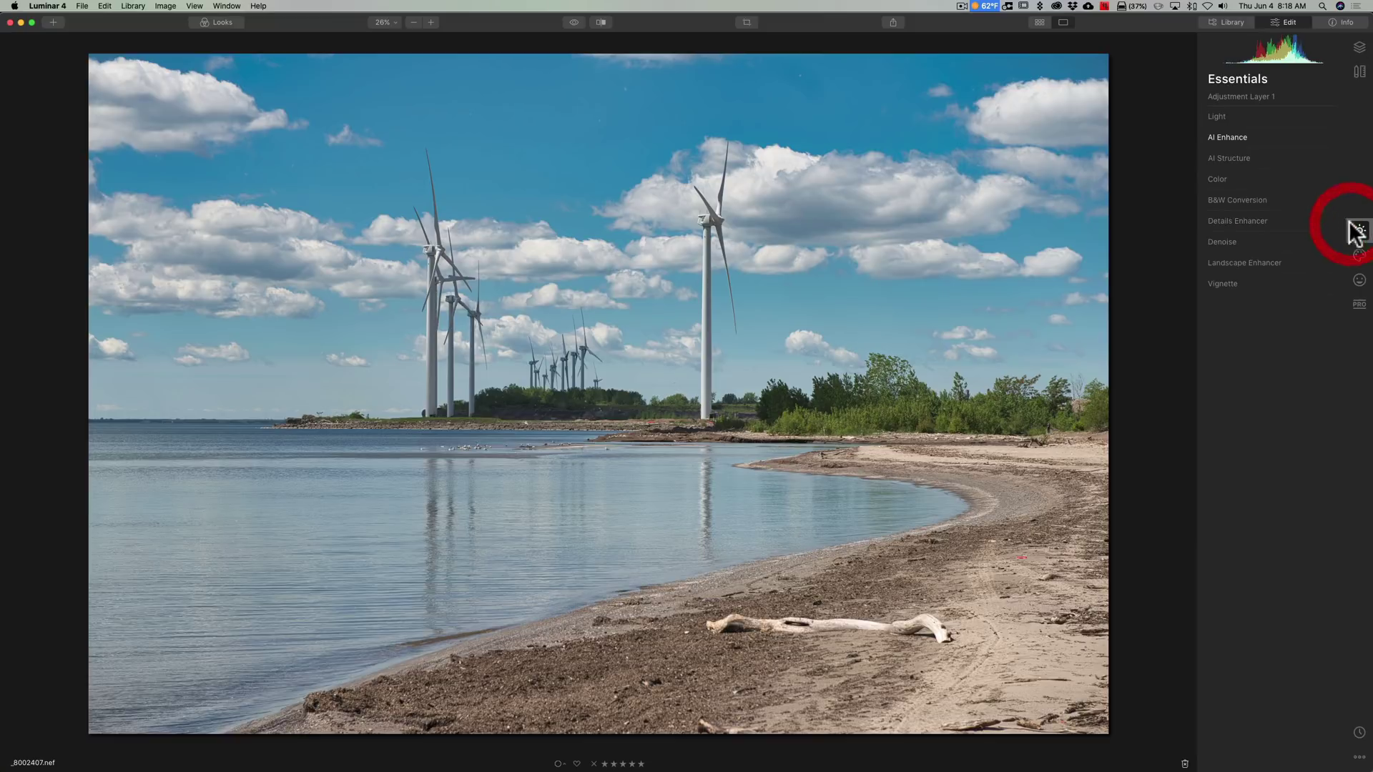
{"action": "left_click", "coordinate": [1257, 133]}
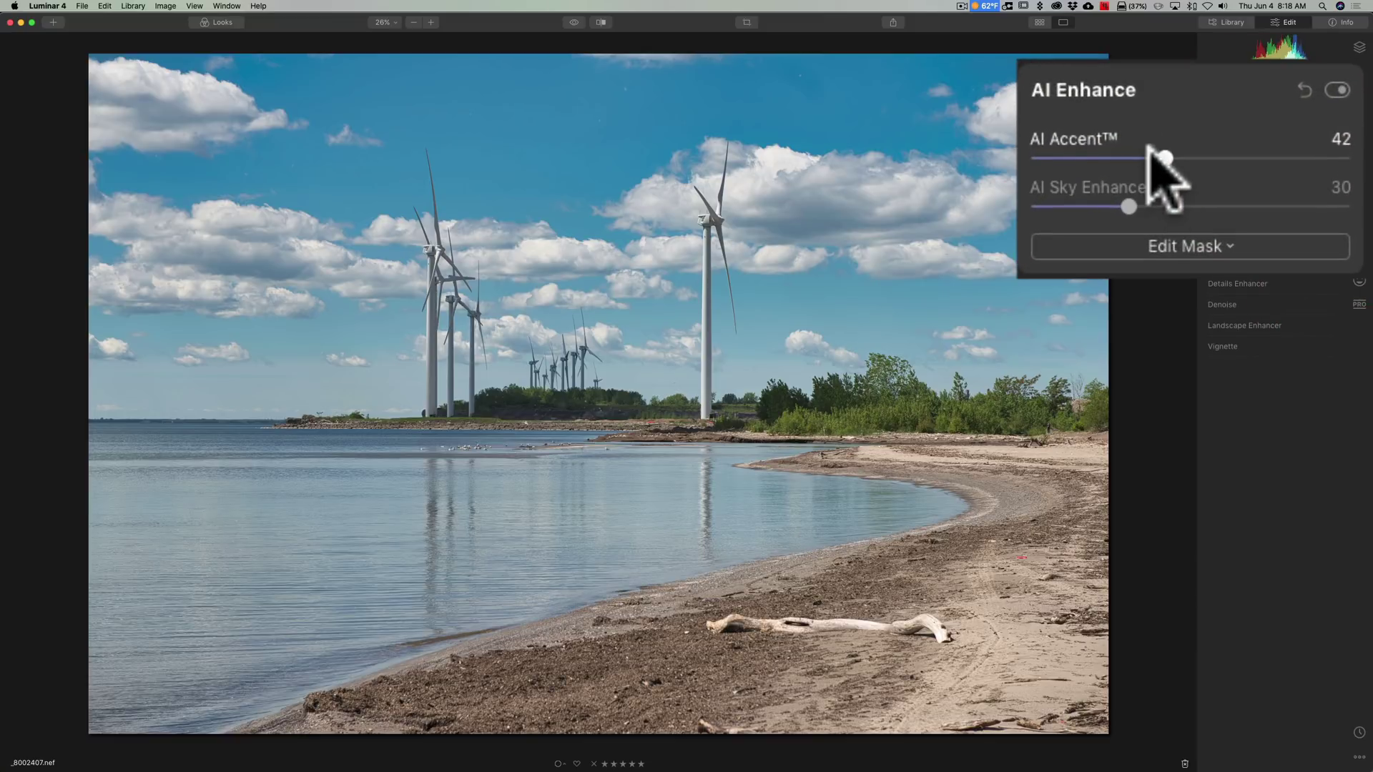
{"action": "left_click_drag", "start_coordinate": [1165, 153], "coordinate": [1119, 203]}
{"action": "left_click_drag", "start_coordinate": [1244, 183], "coordinate": [1229, 182]}
{"action": "left_click", "coordinate": [1243, 164]}
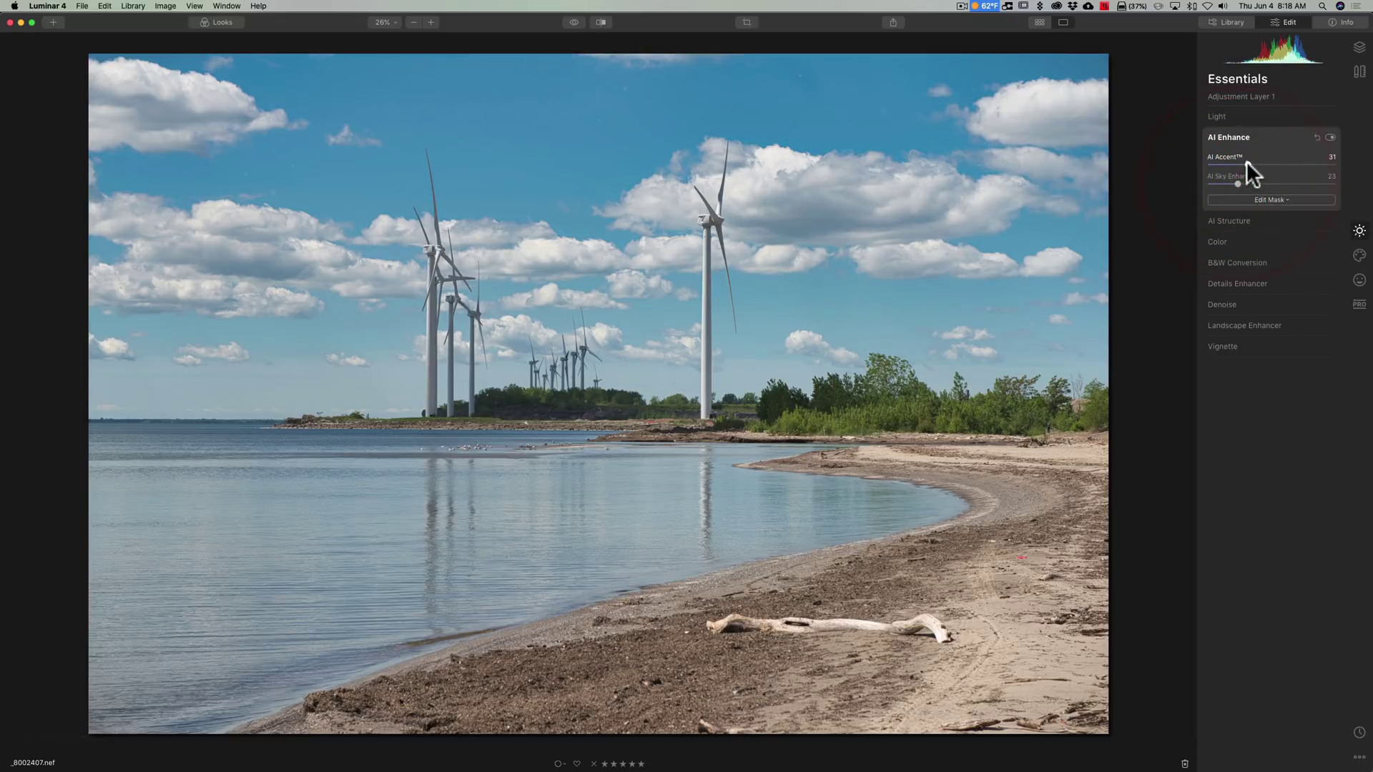
{"action": "left_click", "coordinate": [1246, 163]}
{"action": "left_click", "coordinate": [1263, 137]}
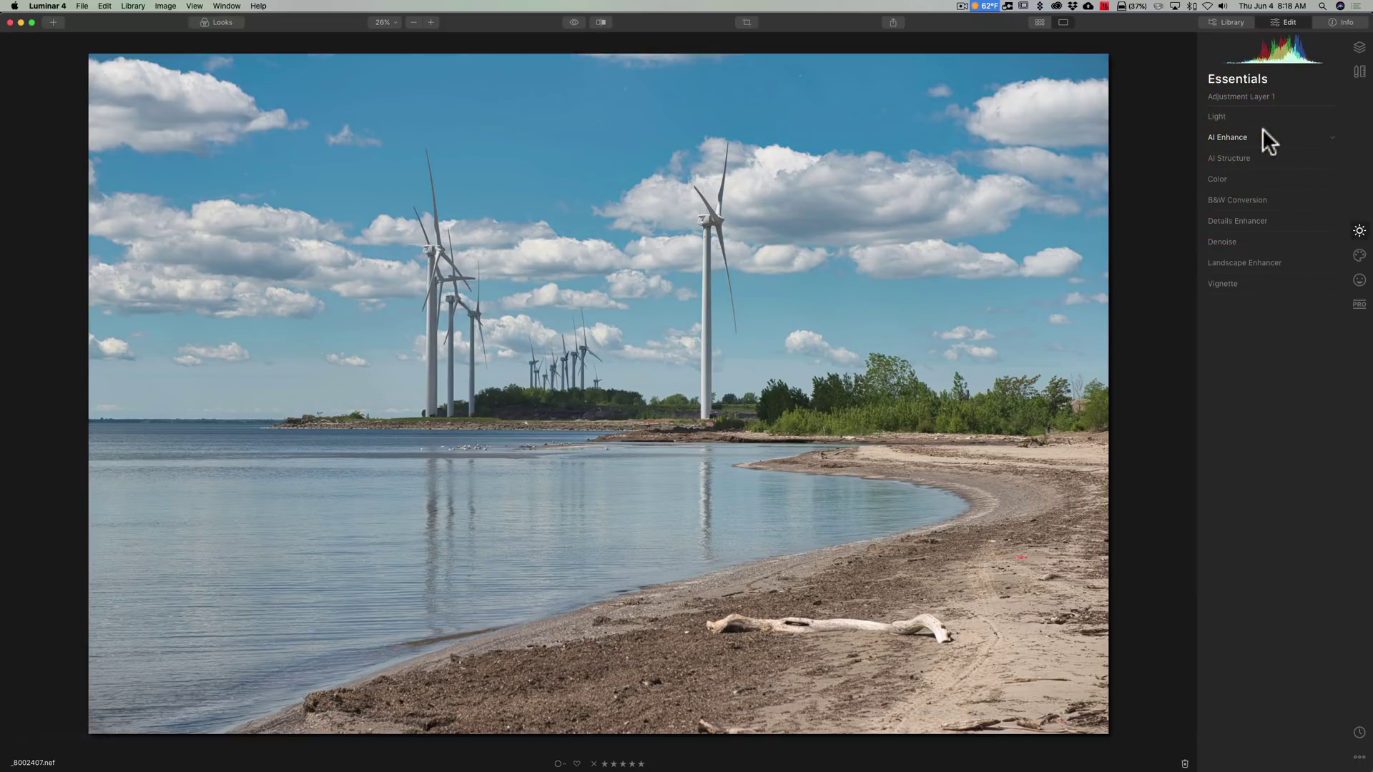